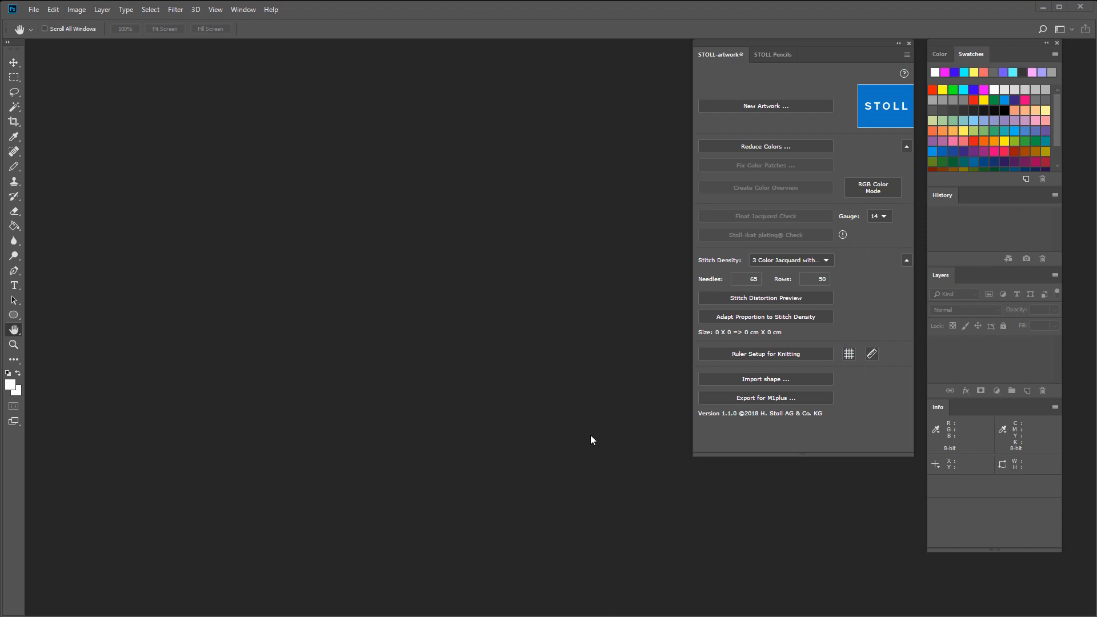
# Step: Open the STOLL Pencils extension to view its pencil tools, and return to the STOLL-artwork extension
pyautogui.click(246, 10)
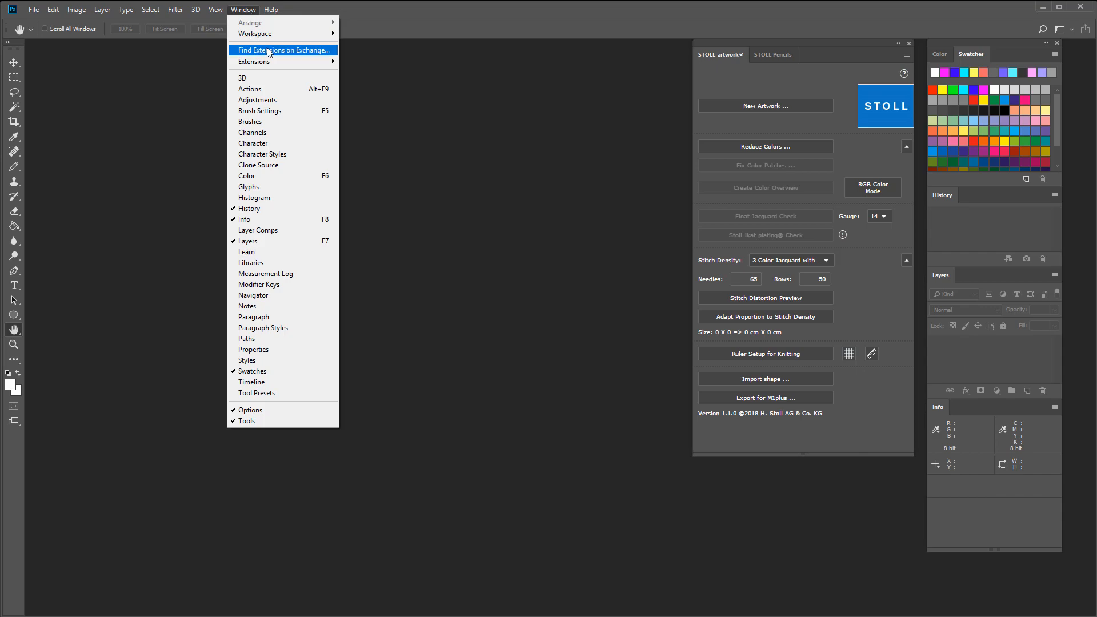
pyautogui.moveTo(274, 64)
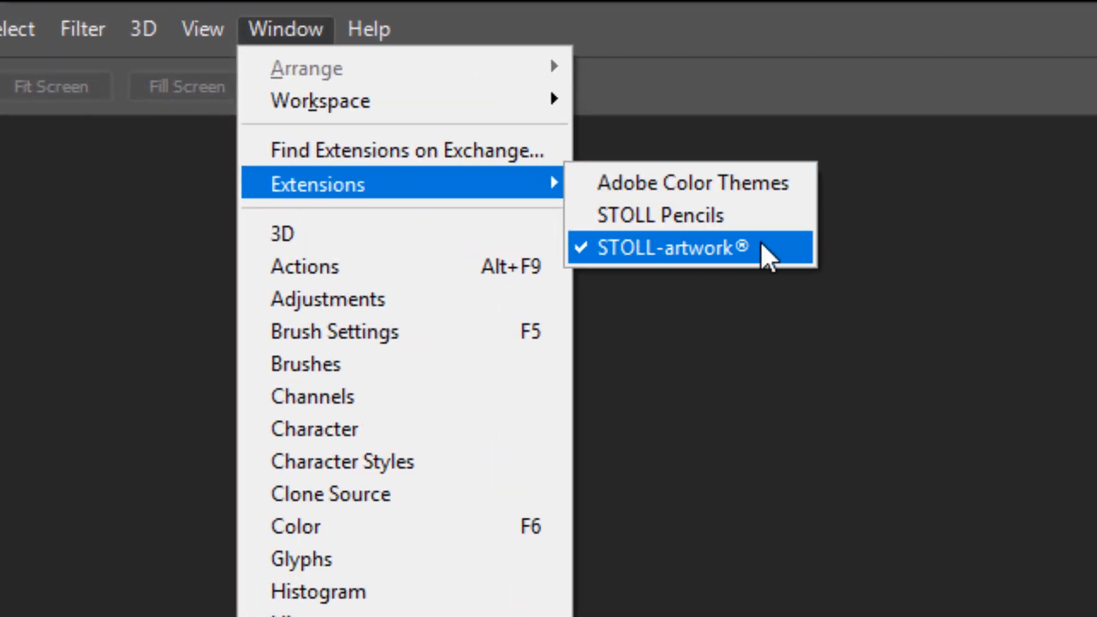
pyautogui.click(731, 217)
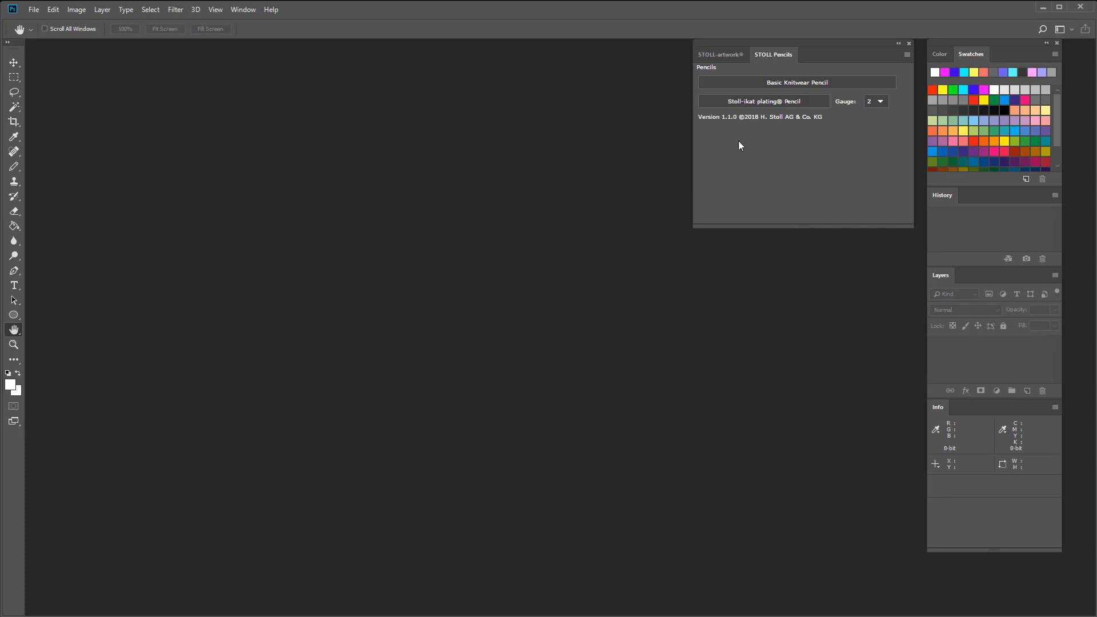
pyautogui.click(721, 55)
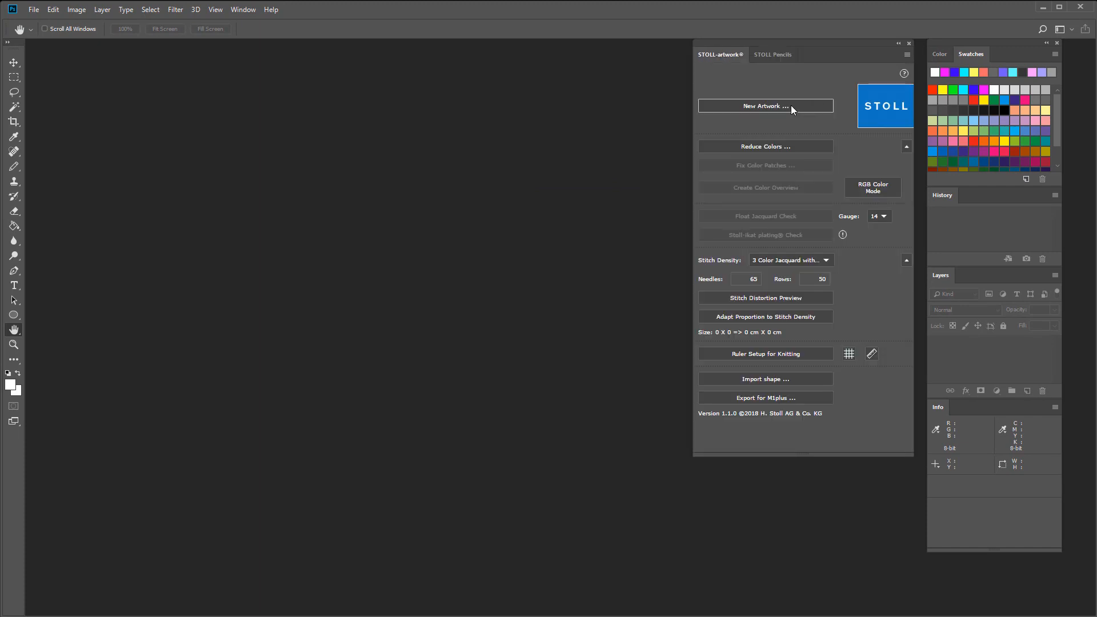
# Step: Create a new artwork named "3col. birdseye jac." sized 250 needles by 450 rows
pyautogui.click(797, 105)
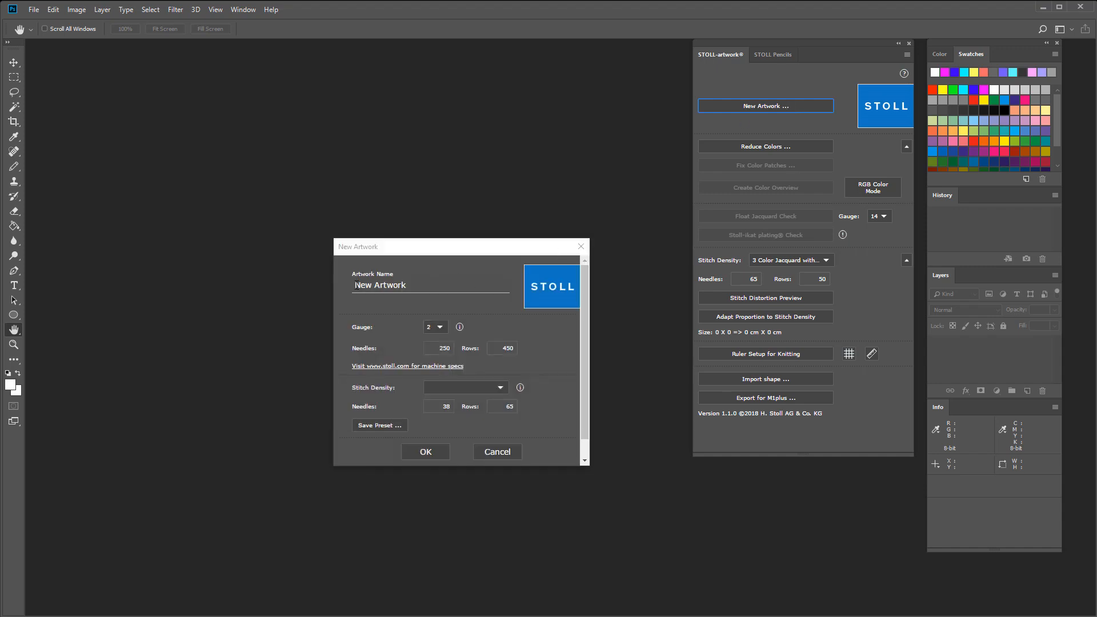
pyautogui.write('3col. birdseye jac.')
pyautogui.click(432, 329)
pyautogui.click(443, 415)
pyautogui.click(428, 451)
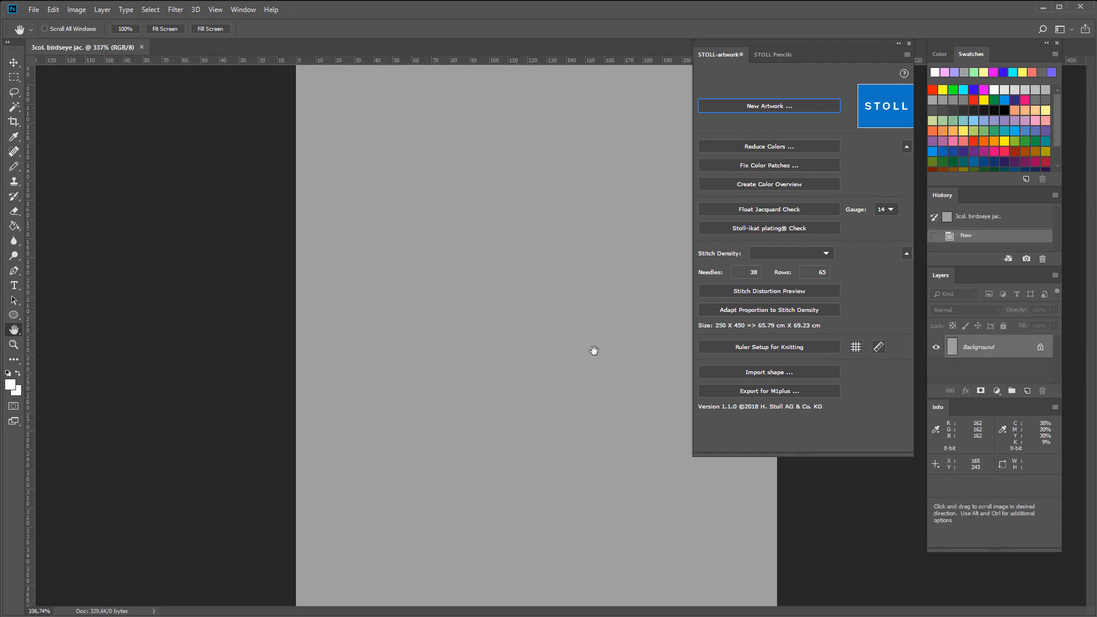
# Step: Fill the canvas with the second pattern from the Artists Brushes Canvas set, using the Paint Bucket in Pattern mode
pyautogui.scroll(3, 593, 350)
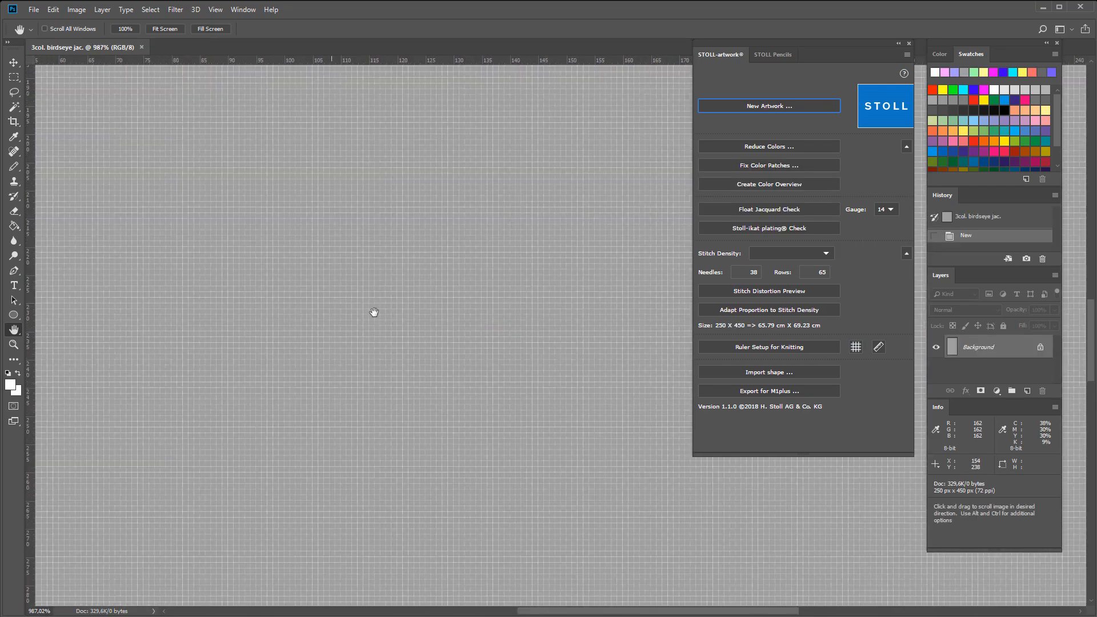
pyautogui.click(14, 226)
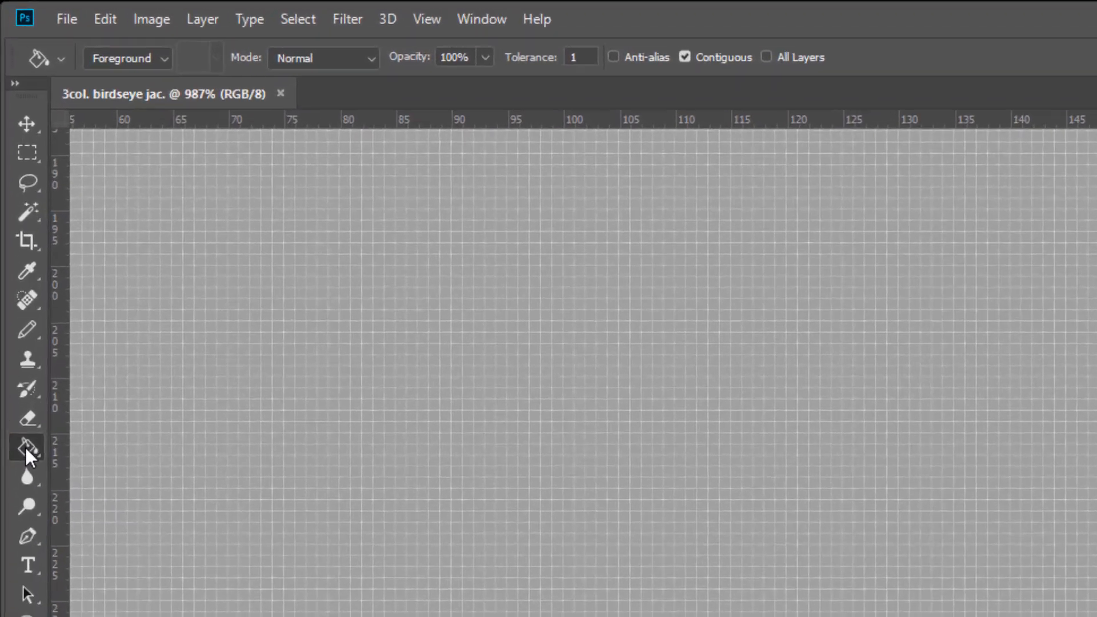
pyautogui.click(169, 61)
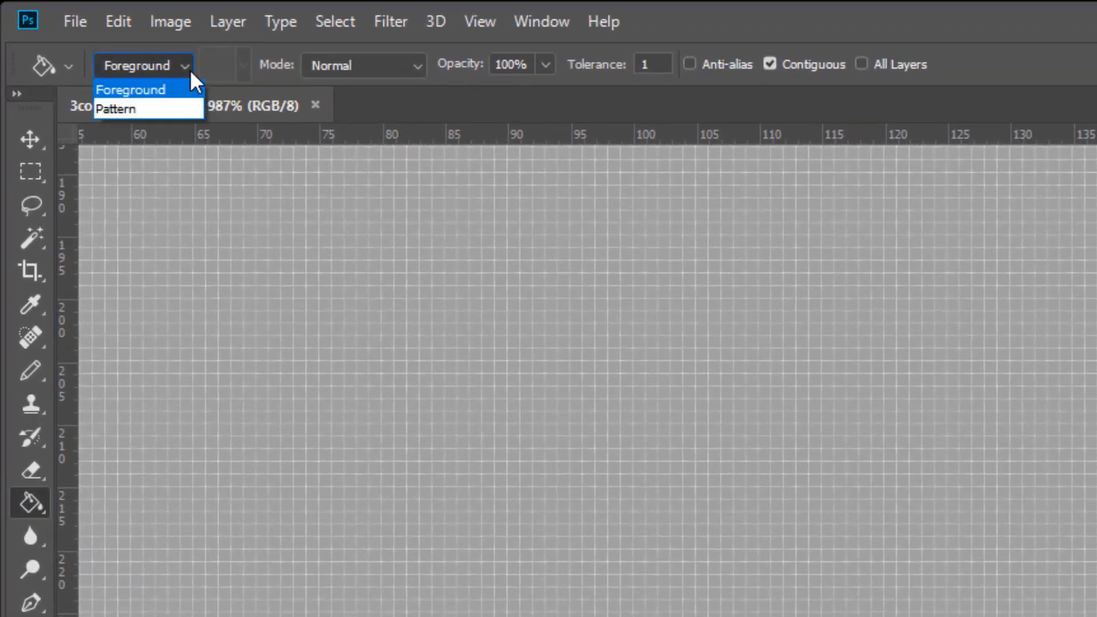
pyautogui.click(137, 95)
pyautogui.click(238, 67)
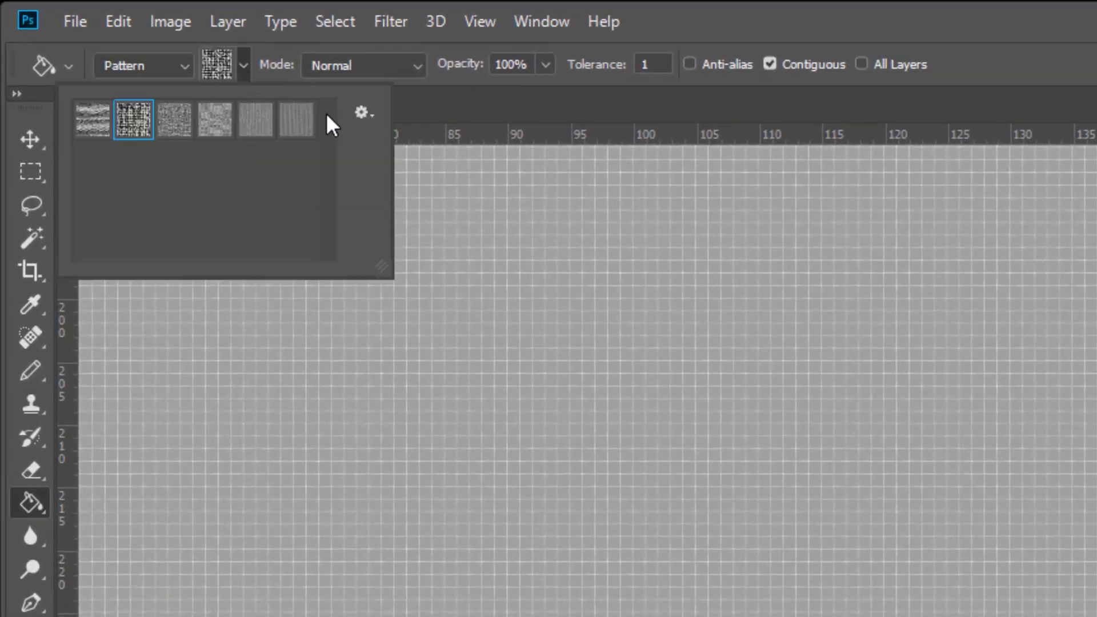
pyautogui.click(361, 113)
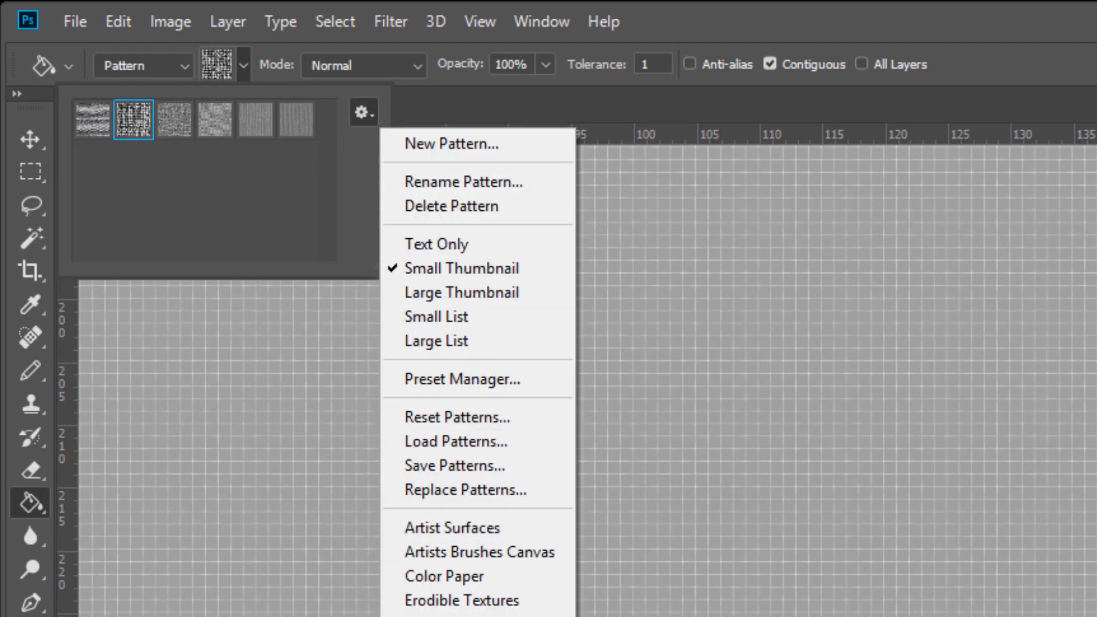
pyautogui.click(552, 554)
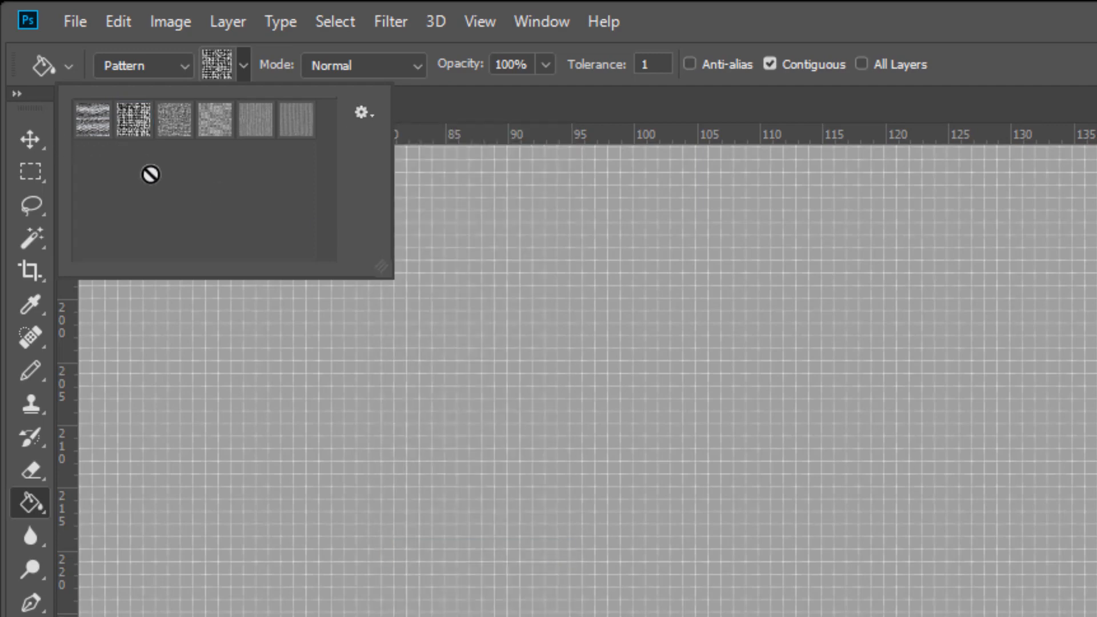
pyautogui.doubleClick(142, 137)
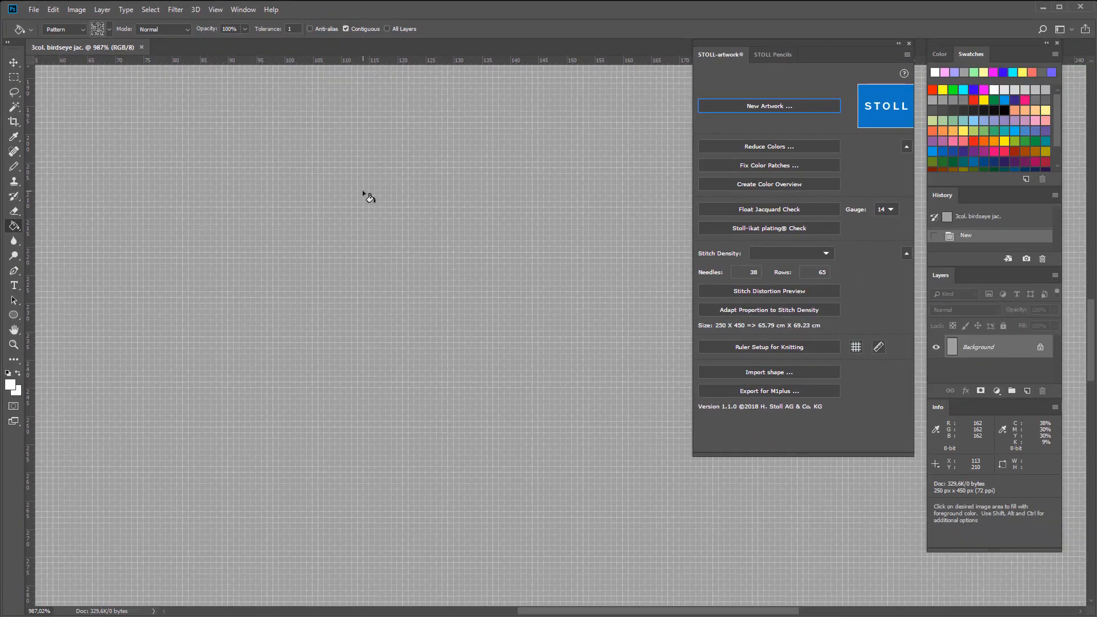
pyautogui.click(362, 190)
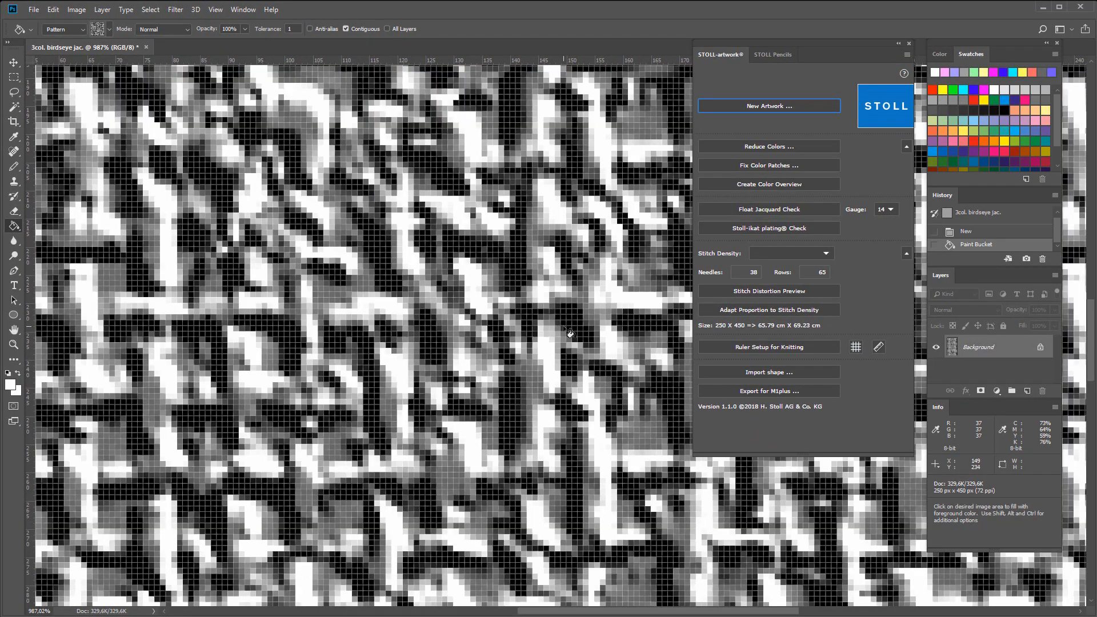
# Step: Reduce the filled artwork to 3 colors, using the GIF format without dithering
pyautogui.scroll(2, 556, 324)
pyautogui.scroll(2, 565, 327)
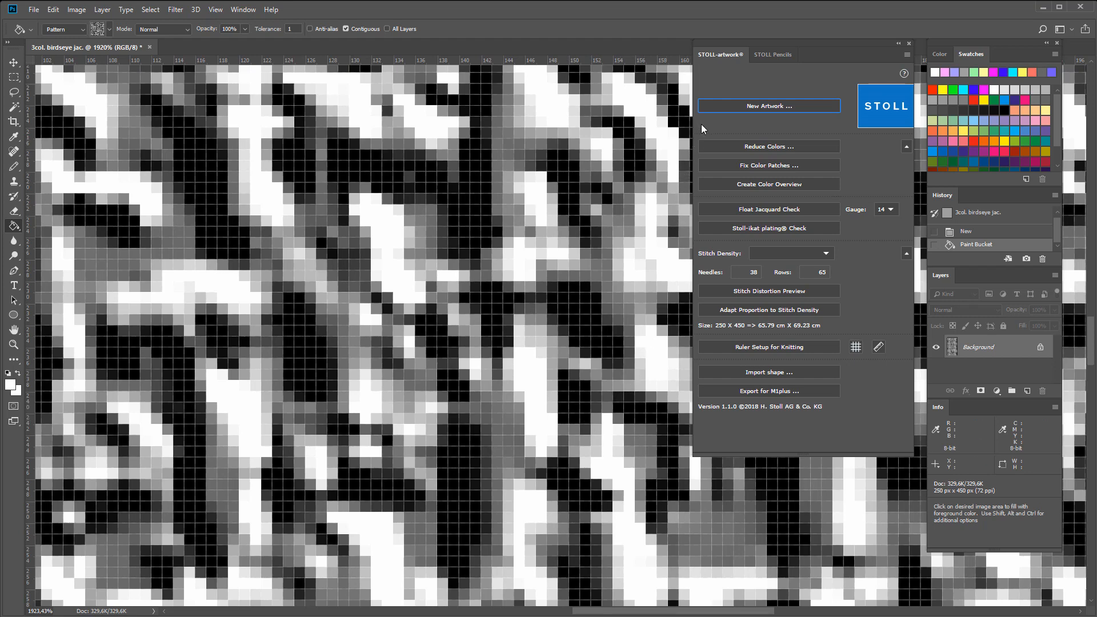
pyautogui.click(732, 146)
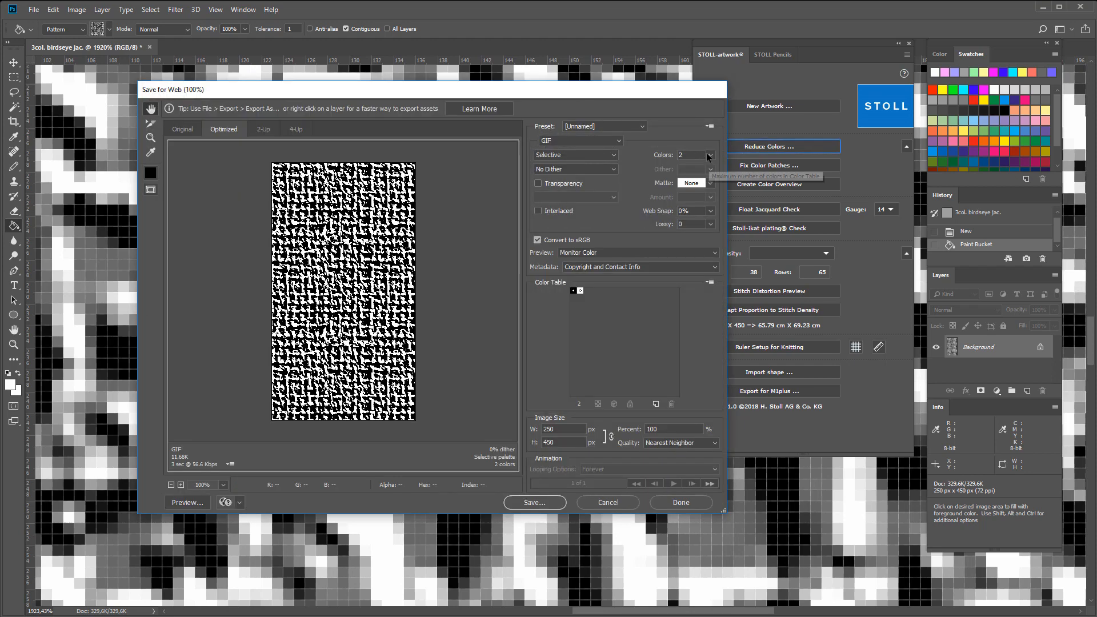
pyautogui.click(709, 155)
pyautogui.click(680, 256)
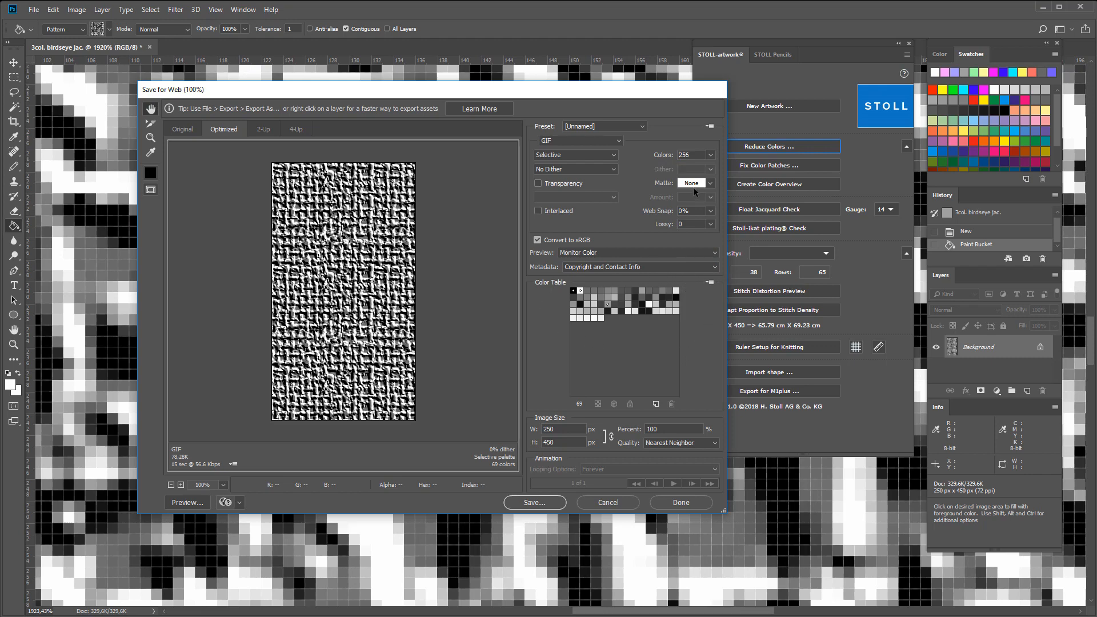
pyautogui.moveTo(689, 153); pyautogui.dragTo(674, 155)
pyautogui.write('3')
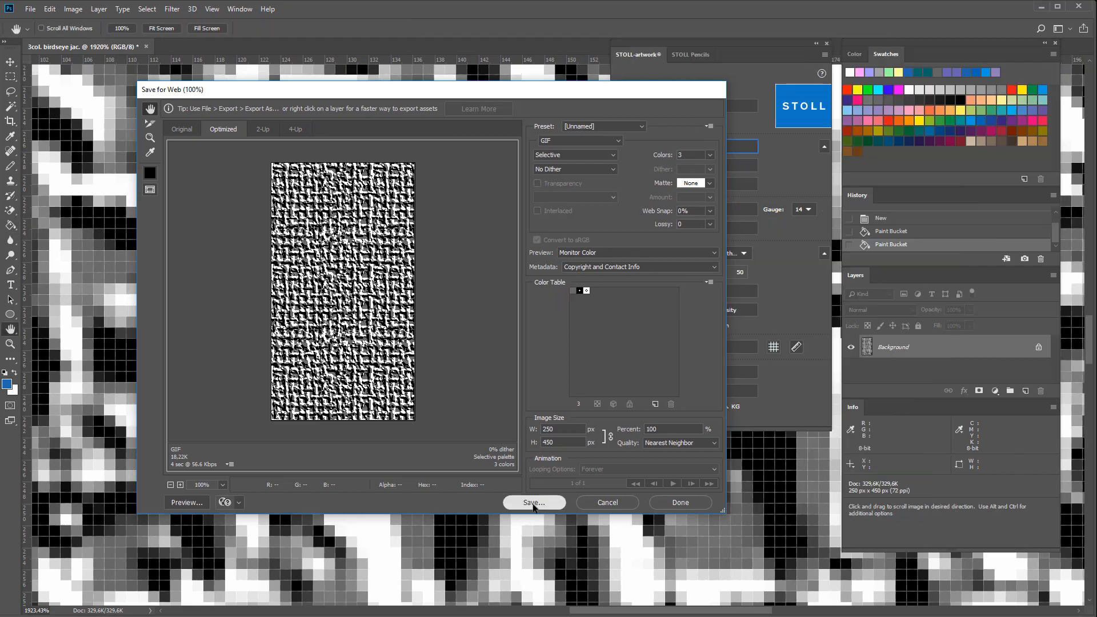
# Step: Save the three-color version to the Desktop under the file name "3col."
pyautogui.click(534, 502)
pyautogui.write('3col')
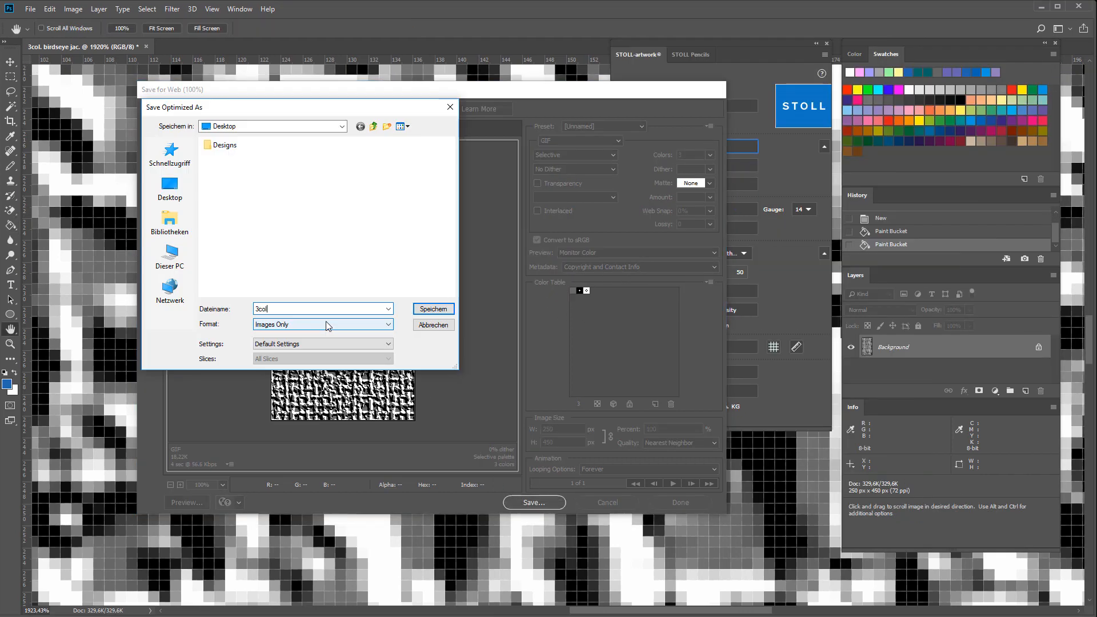
pyautogui.write('.')
pyautogui.press('Return')
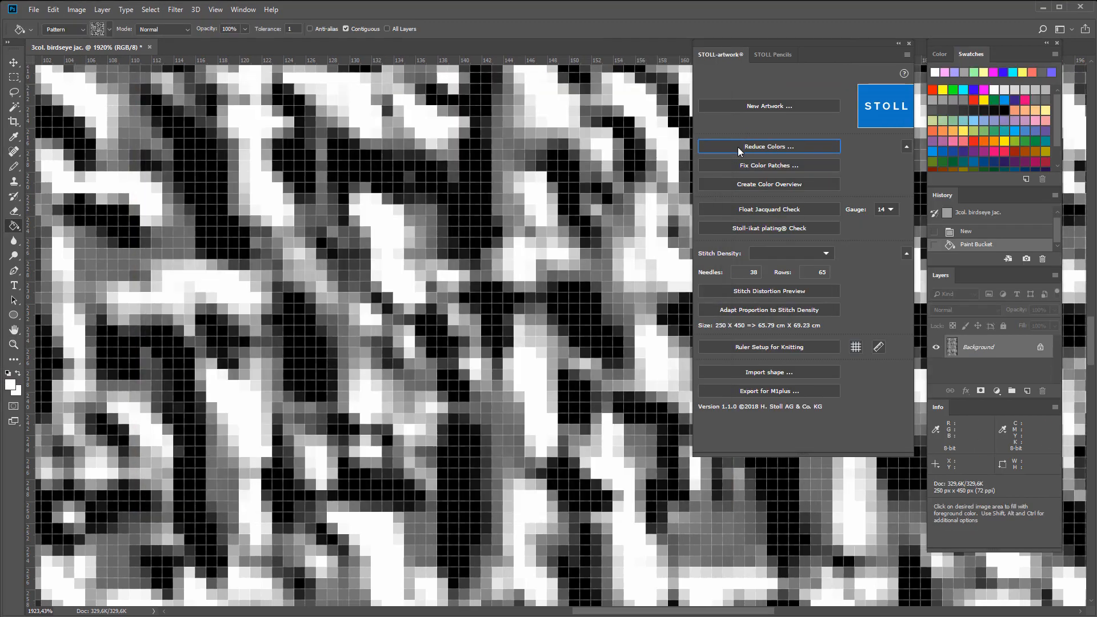
# Step: Reduce the artwork to 2 colors and save that GIF version to the Desktop as "2col"
pyautogui.click(735, 149)
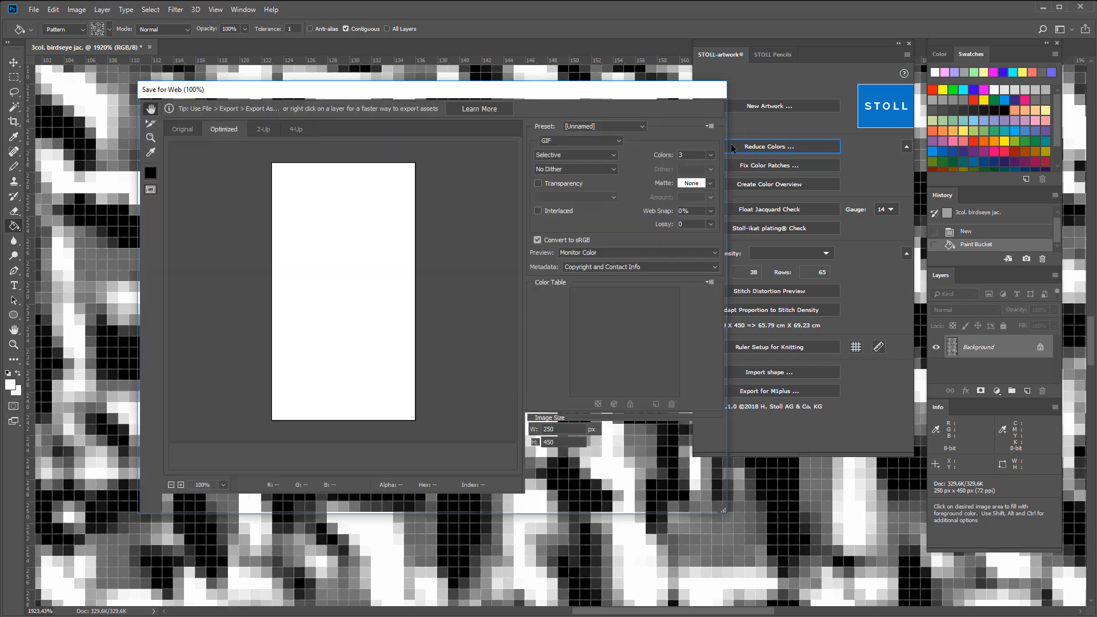
pyautogui.write('2')
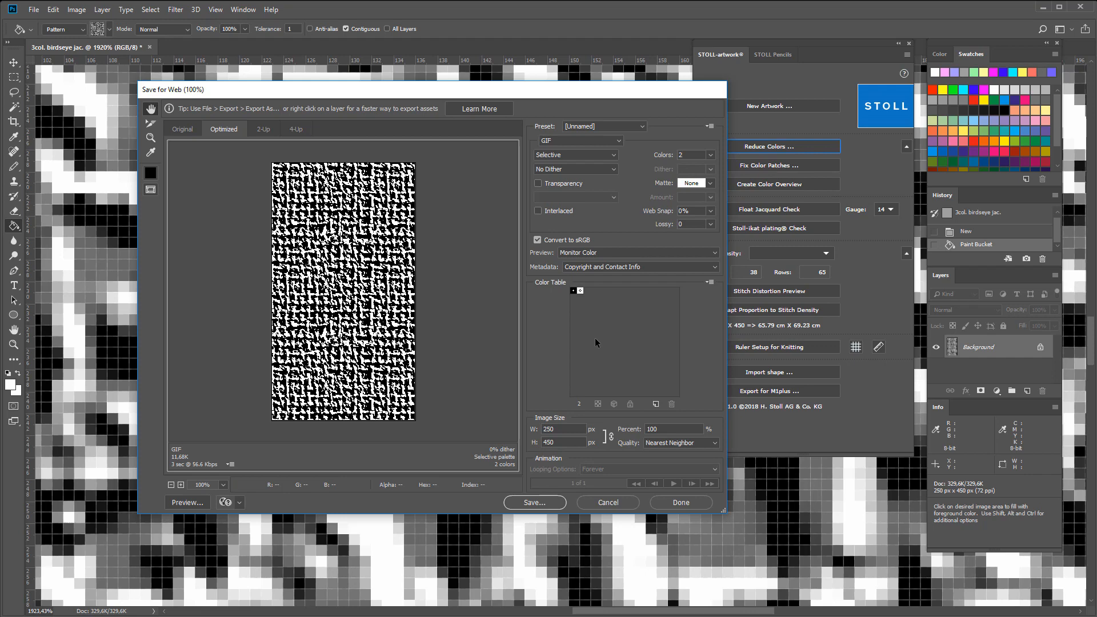
pyautogui.click(534, 502)
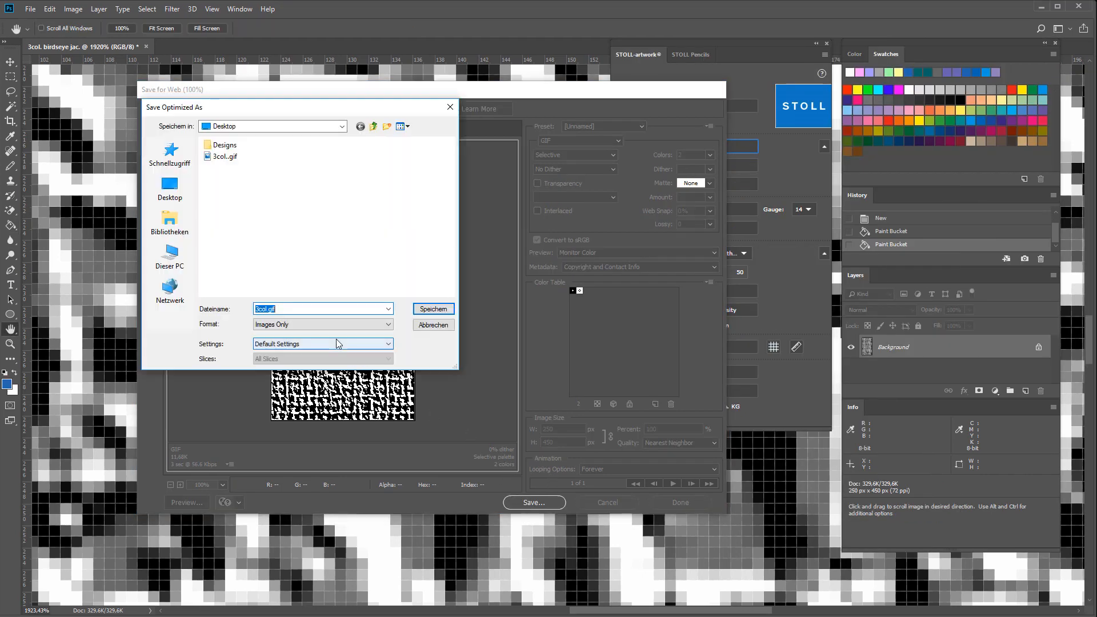
pyautogui.write('2col')
pyautogui.click(433, 308)
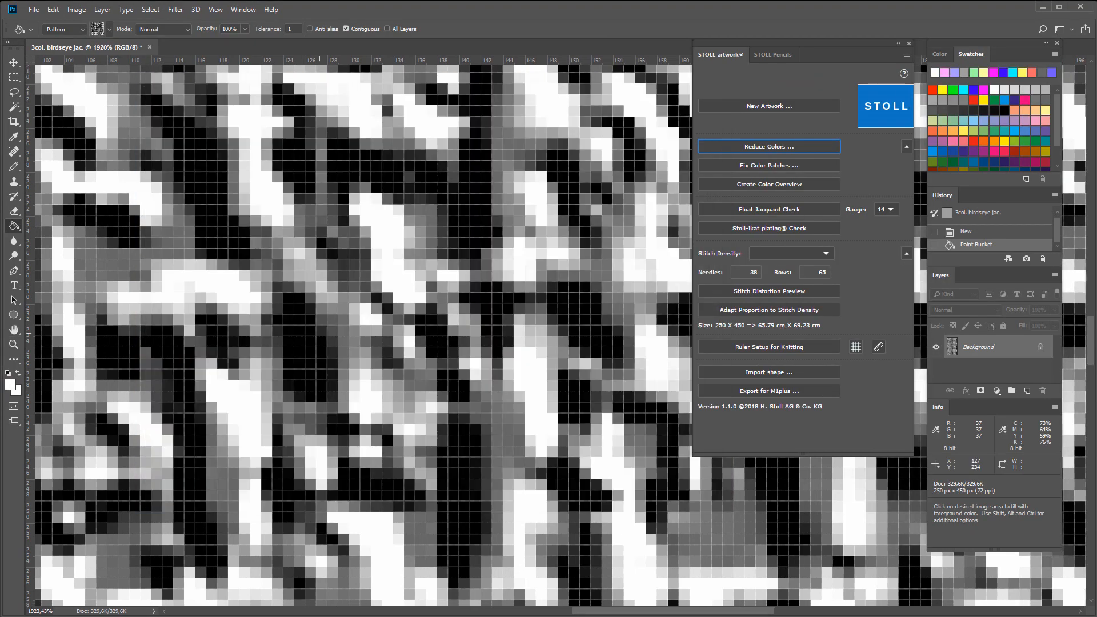
# Step: Open 3col..gif from the Desktop and convert it to RGB color mode
pyautogui.click(34, 10)
pyautogui.click(46, 35)
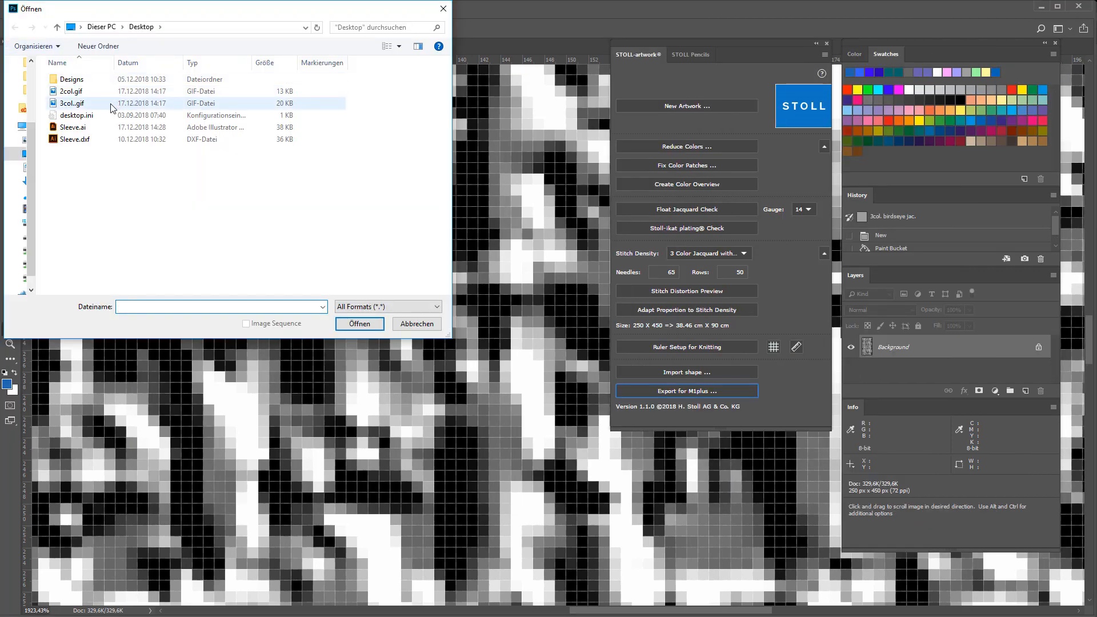
pyautogui.doubleClick(113, 104)
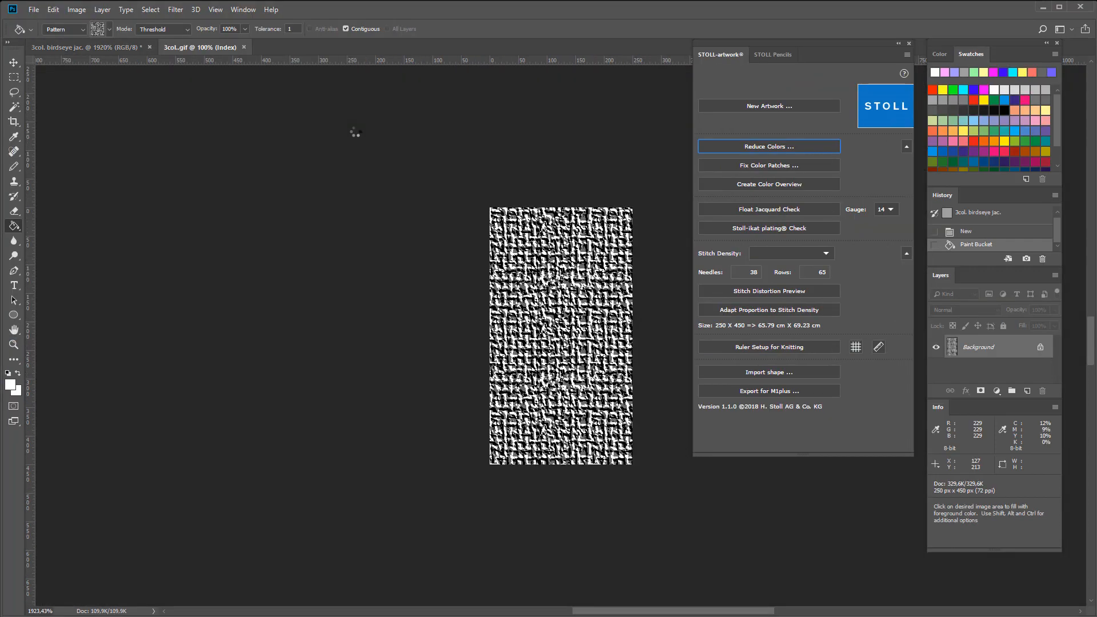
pyautogui.scroll(4, 652, 330)
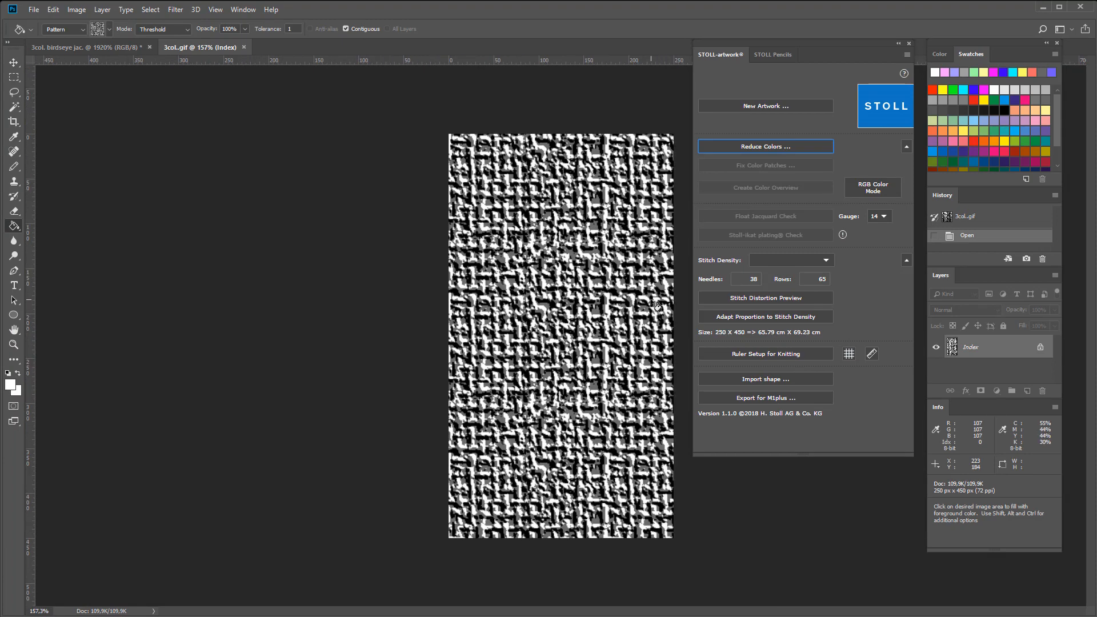
pyautogui.scroll(1, 666, 274)
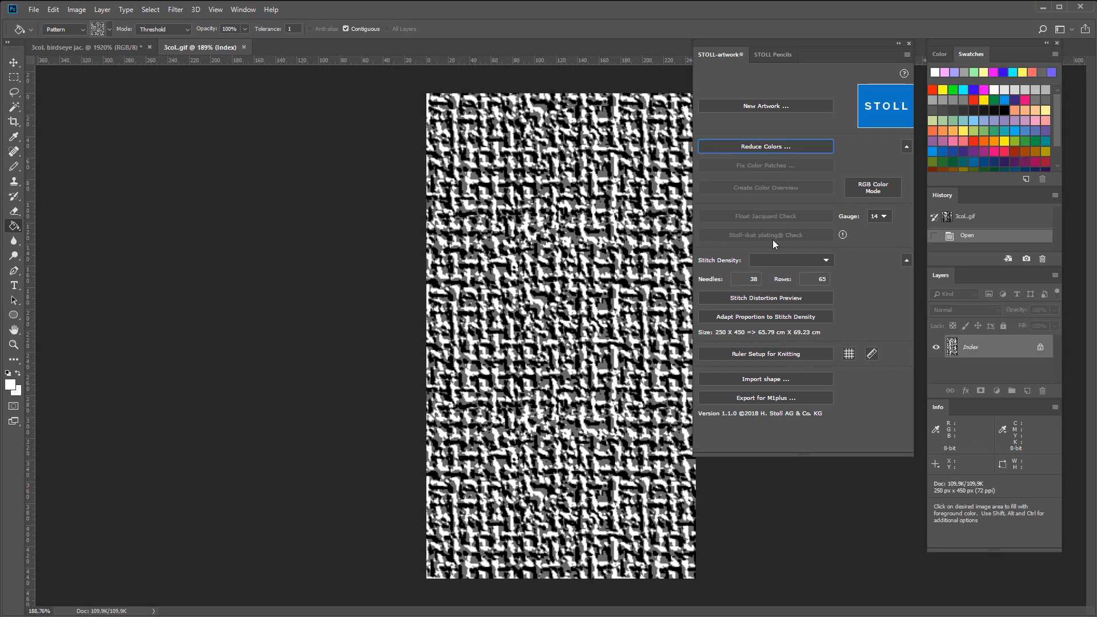
pyautogui.click(882, 188)
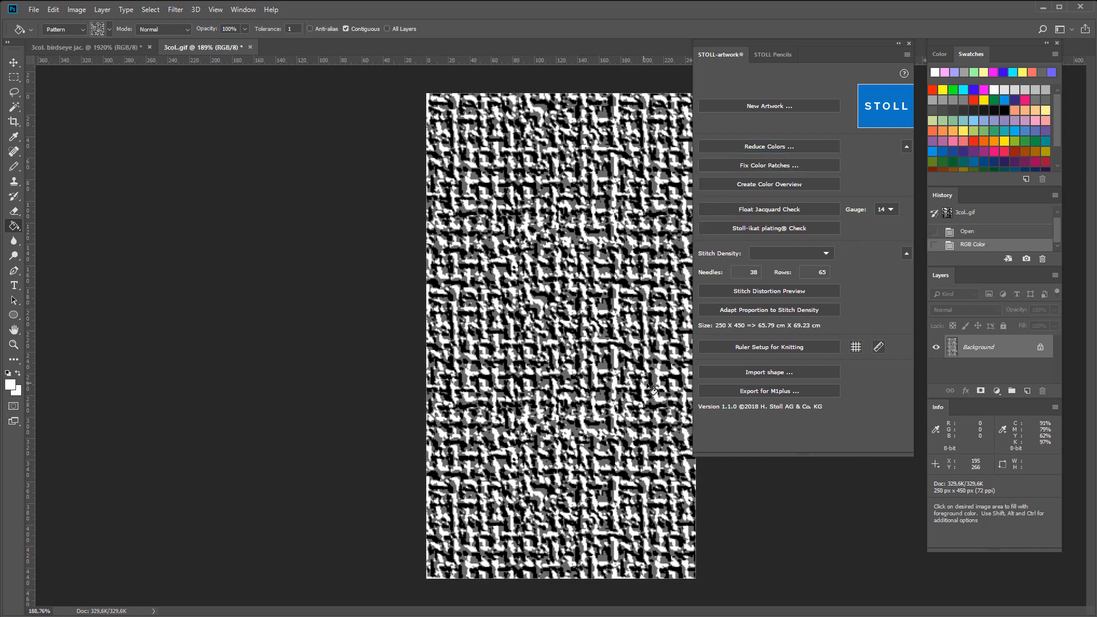
# Step: Apply the "3-color Jacquard with twill back" stitch density preset to the image and turn on the stitch distortion preview
pyautogui.scroll(2, 651, 389)
pyautogui.scroll(3, 651, 388)
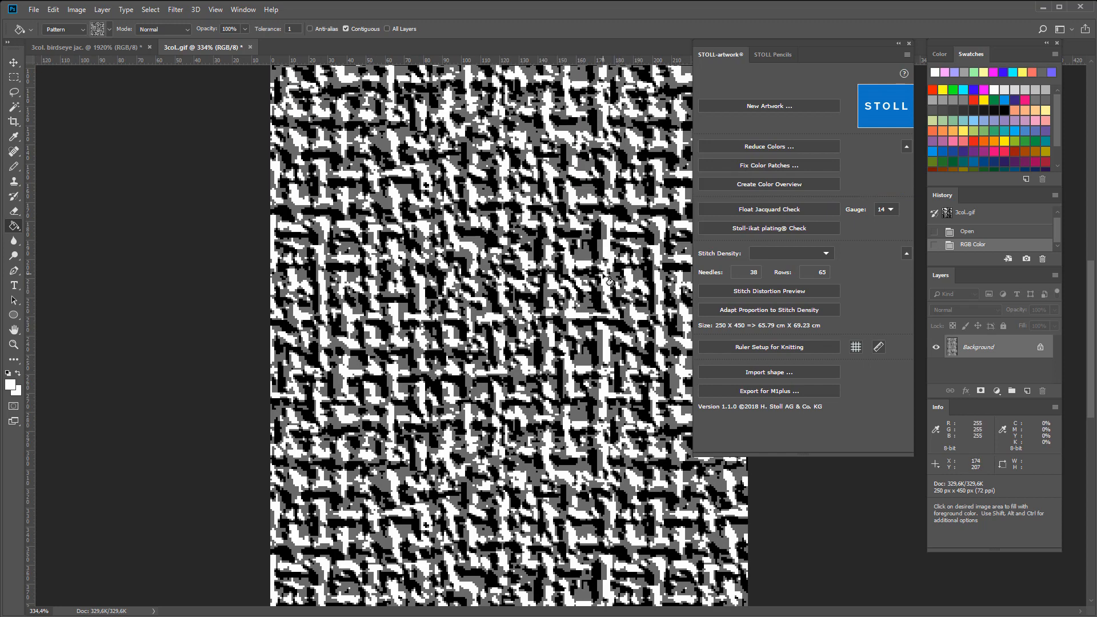
pyautogui.scroll(3, 608, 280)
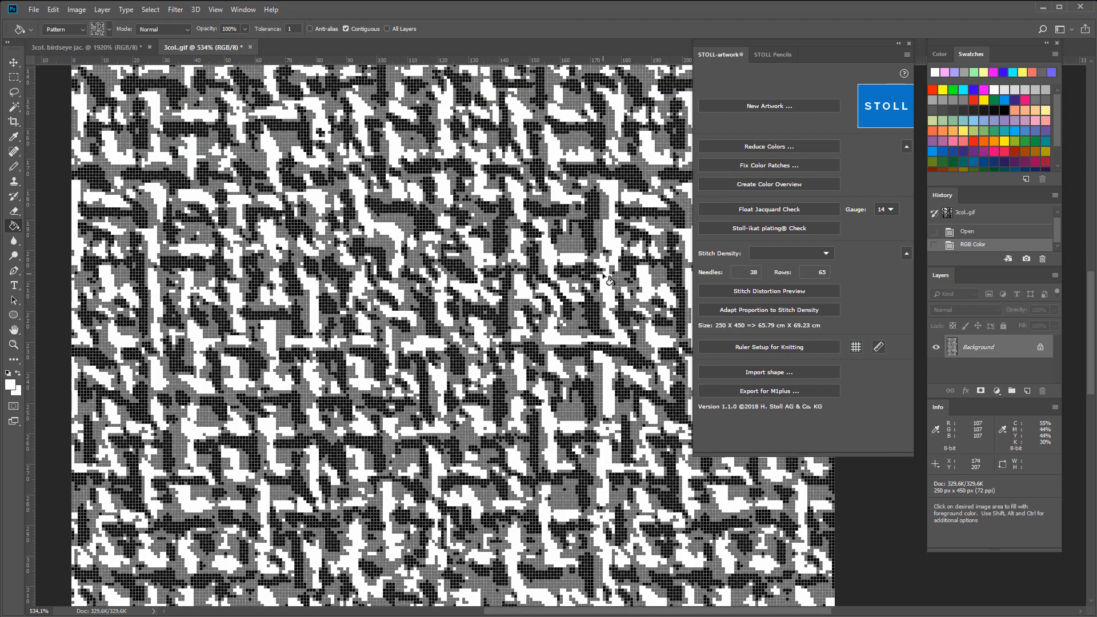
pyautogui.scroll(1, 608, 280)
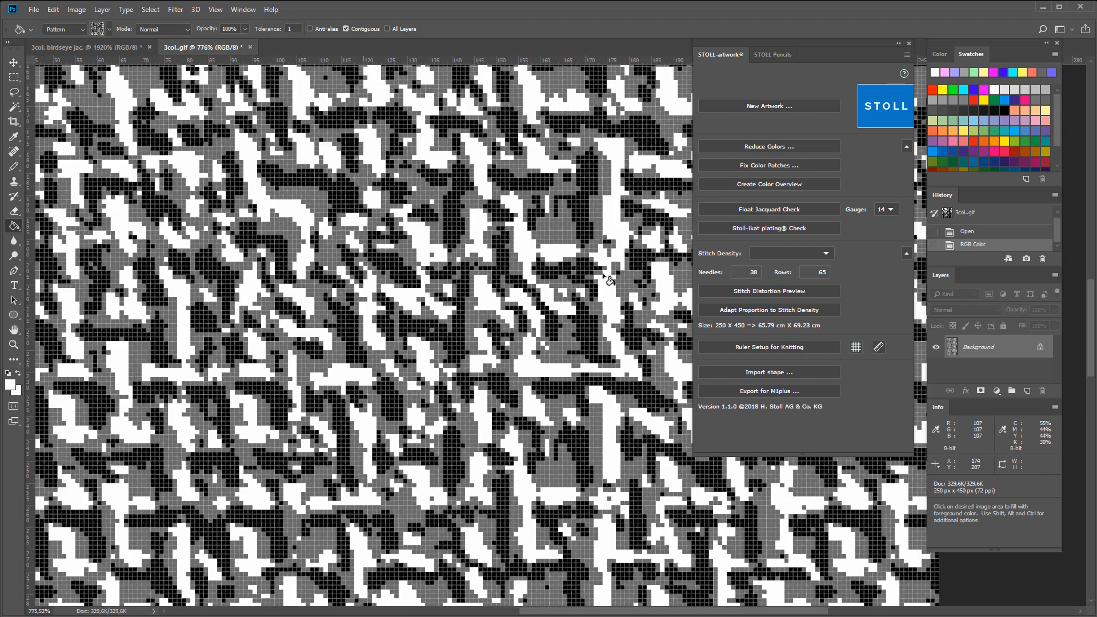
pyautogui.click(800, 253)
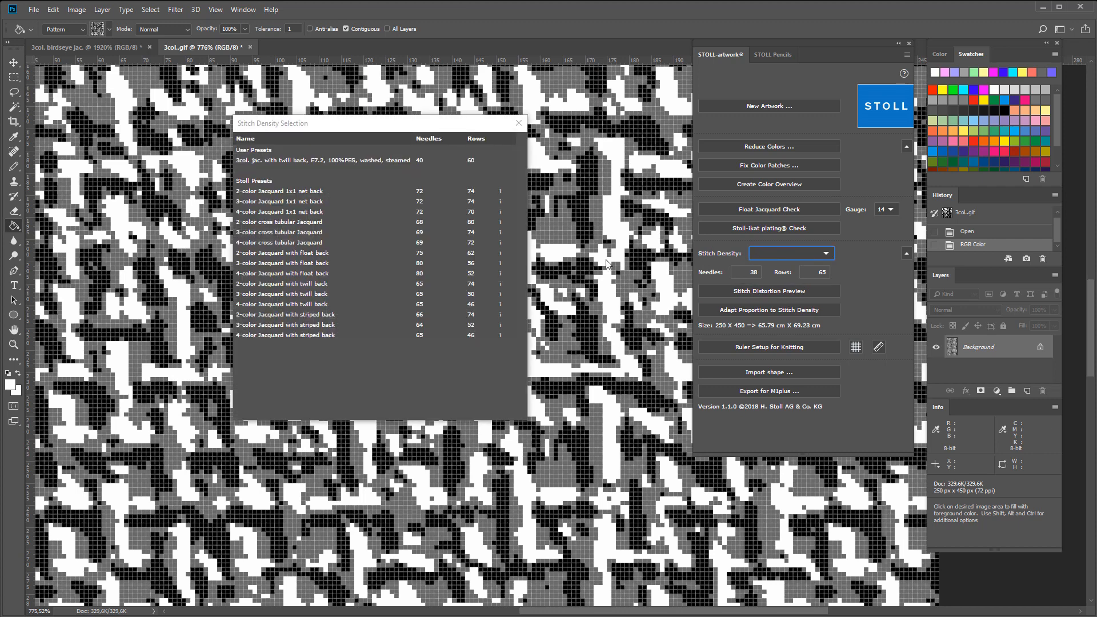
pyautogui.click(375, 293)
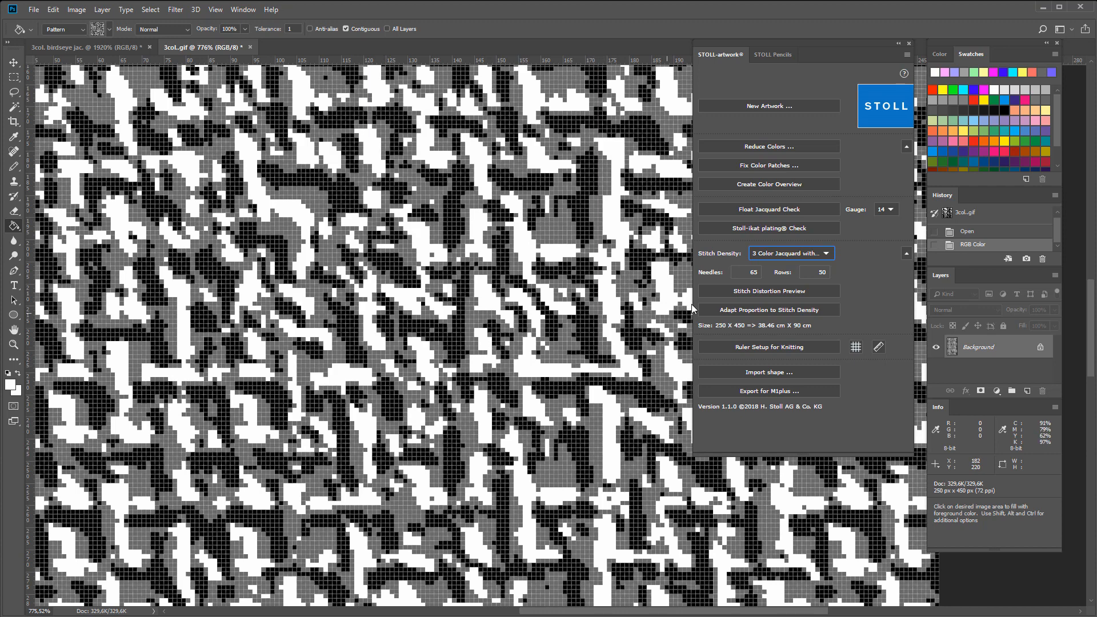
pyautogui.click(729, 292)
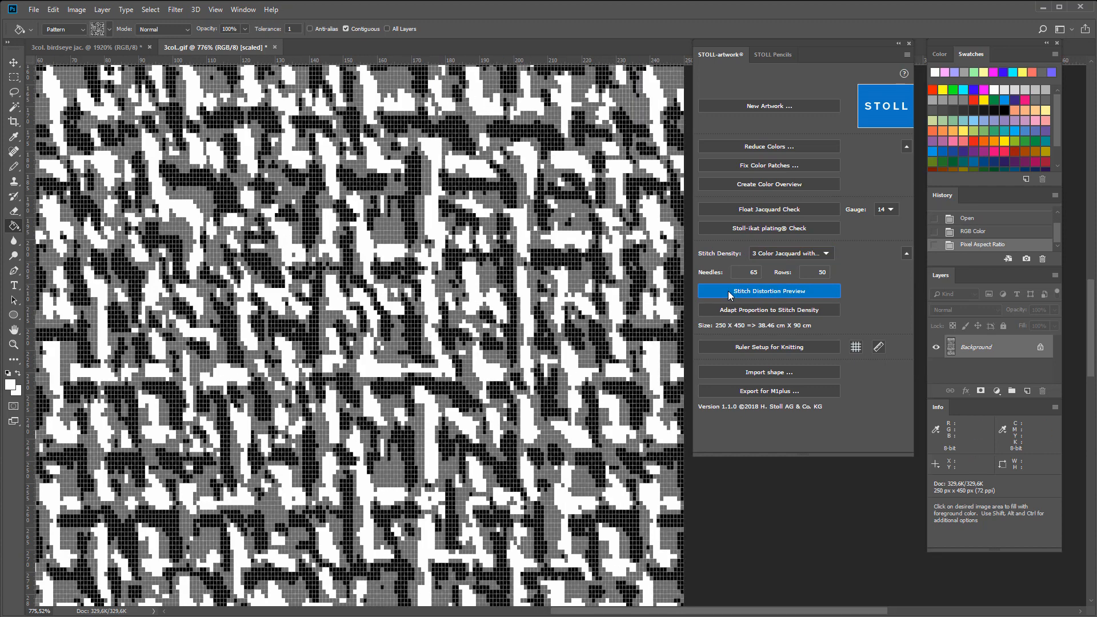
# Step: Adapt the artwork's proportions to the current stitch density
pyautogui.scroll(5, 558, 336)
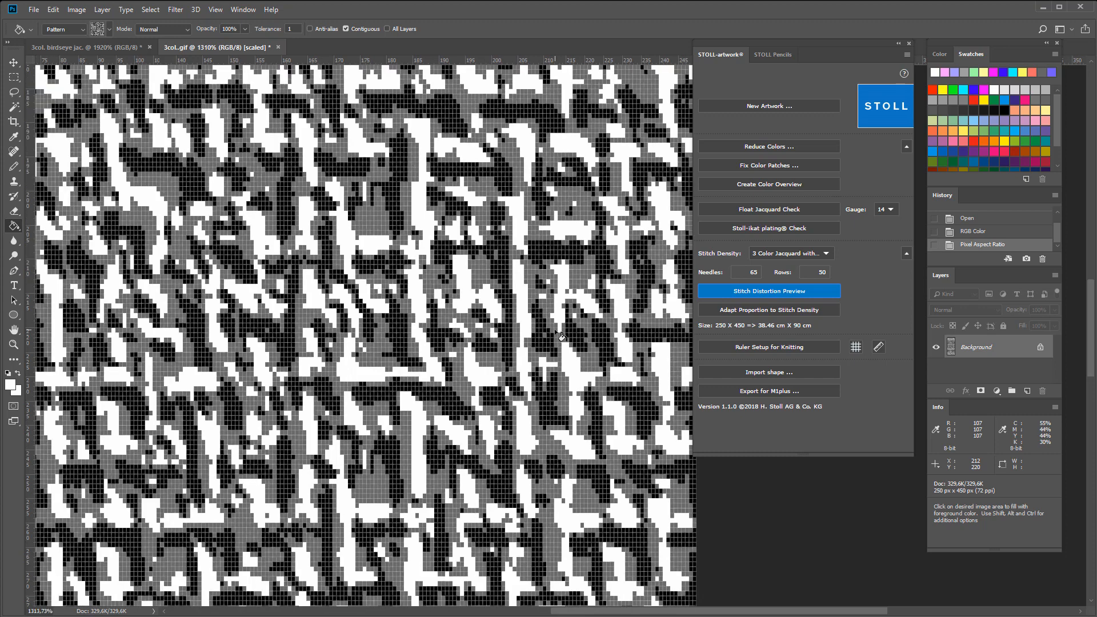
pyautogui.scroll(1, 555, 331)
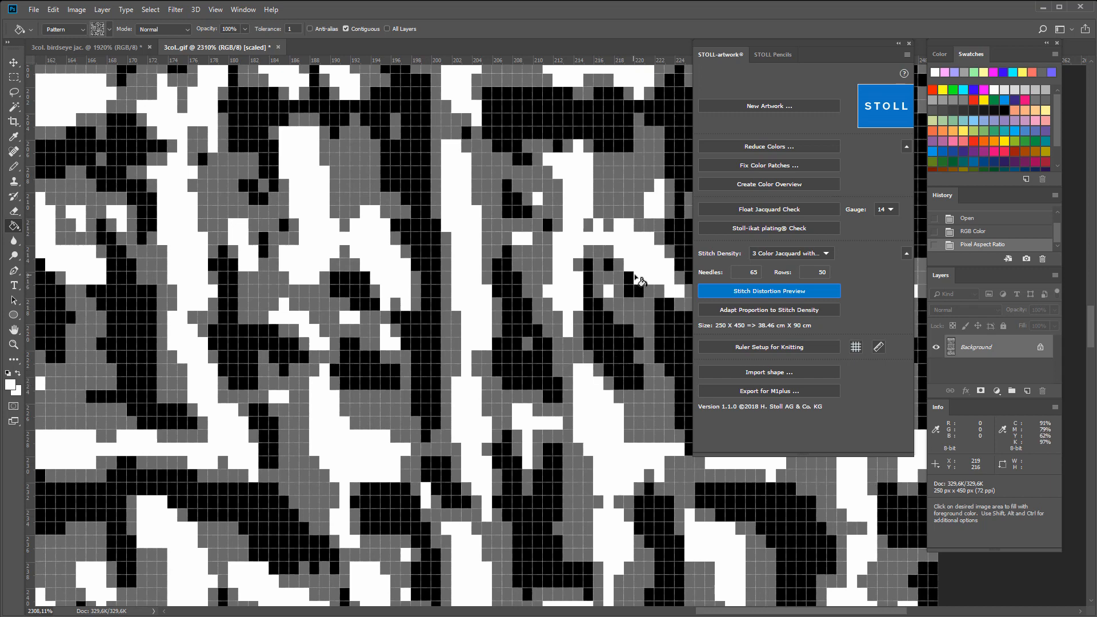
pyautogui.click(815, 313)
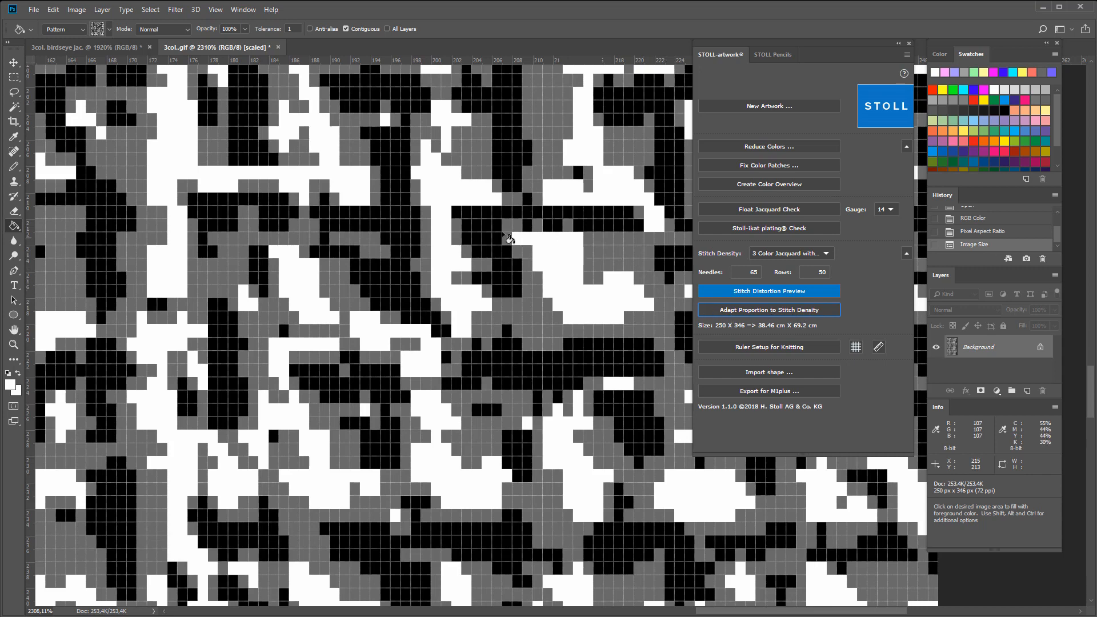
# Step: Fix the stray color patches in the artwork using a patch width of 1 and a height of 1
pyautogui.click(14, 330)
pyautogui.moveTo(236, 382); pyautogui.dragTo(542, 411)
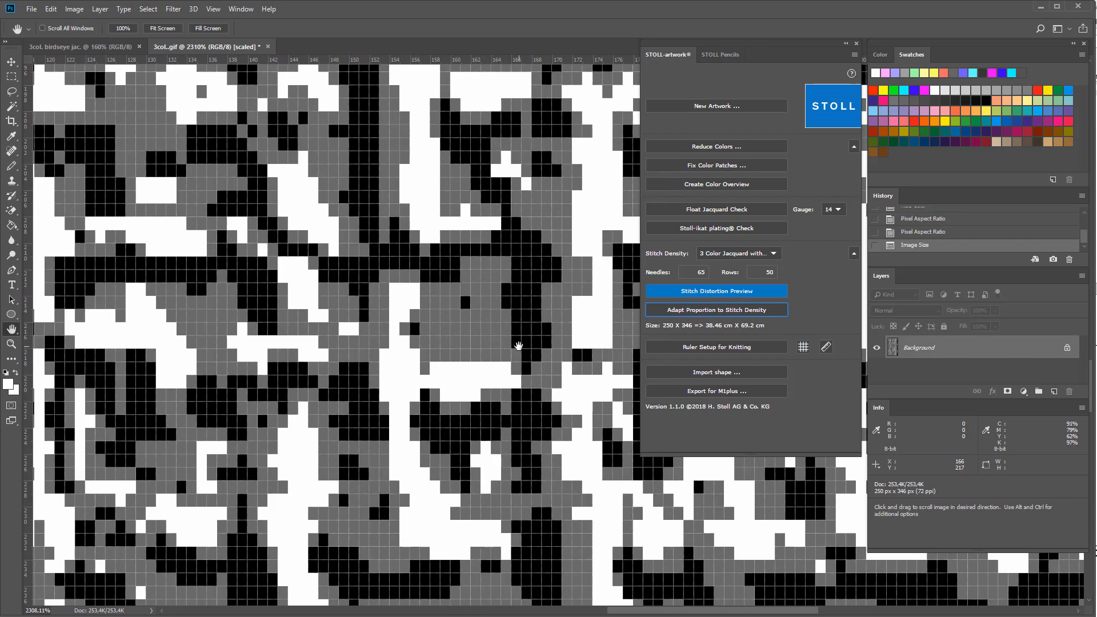
pyautogui.scroll(-5, 518, 345)
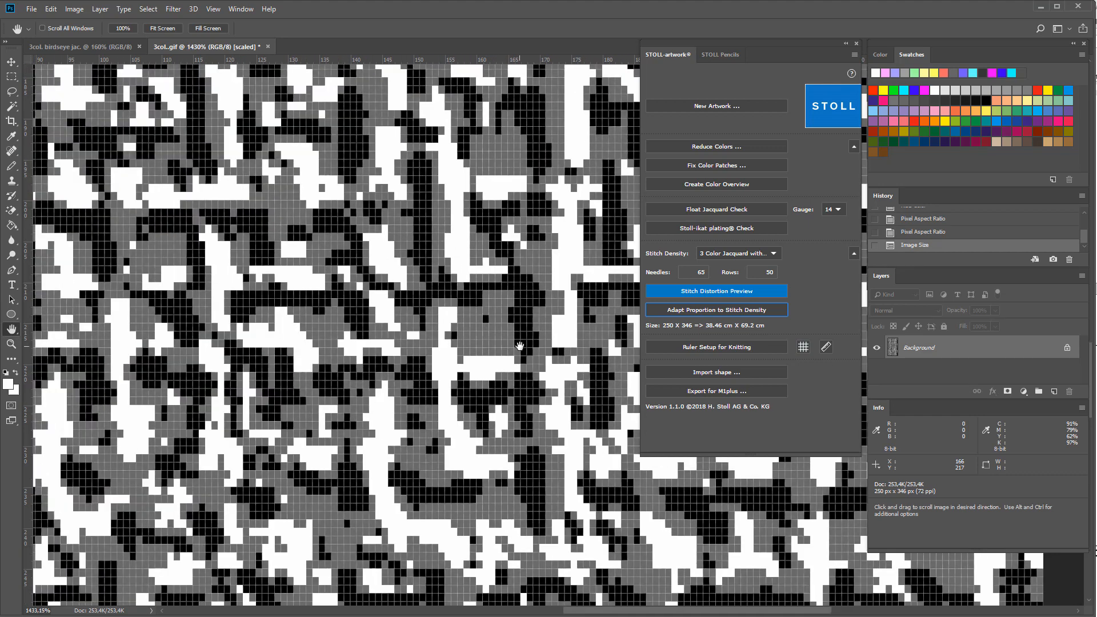
pyautogui.click(665, 167)
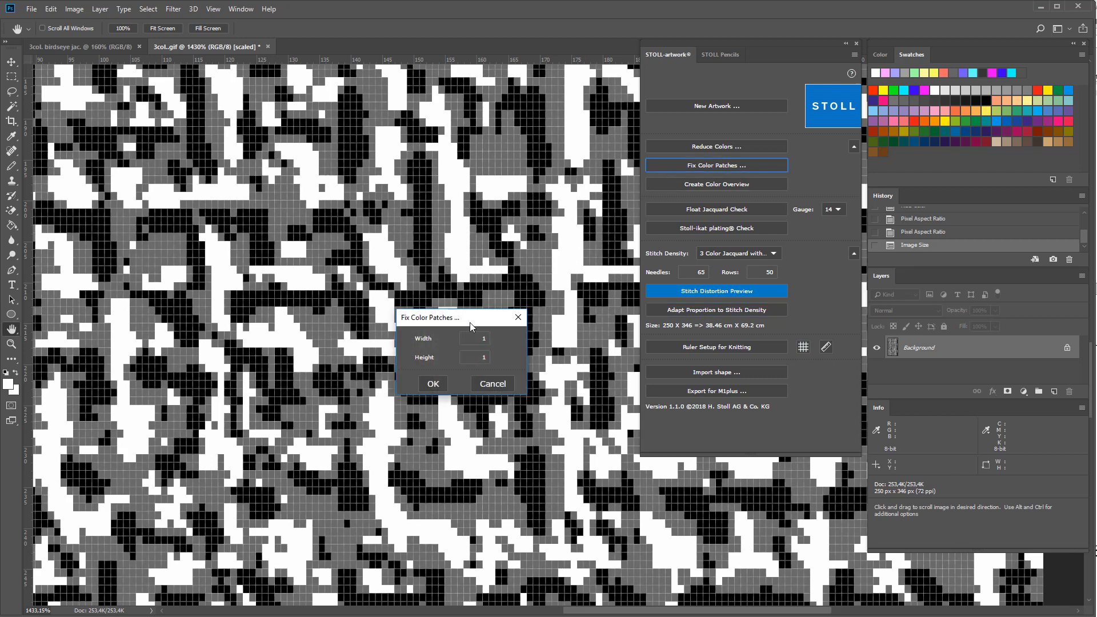
pyautogui.moveTo(469, 322); pyautogui.dragTo(538, 208)
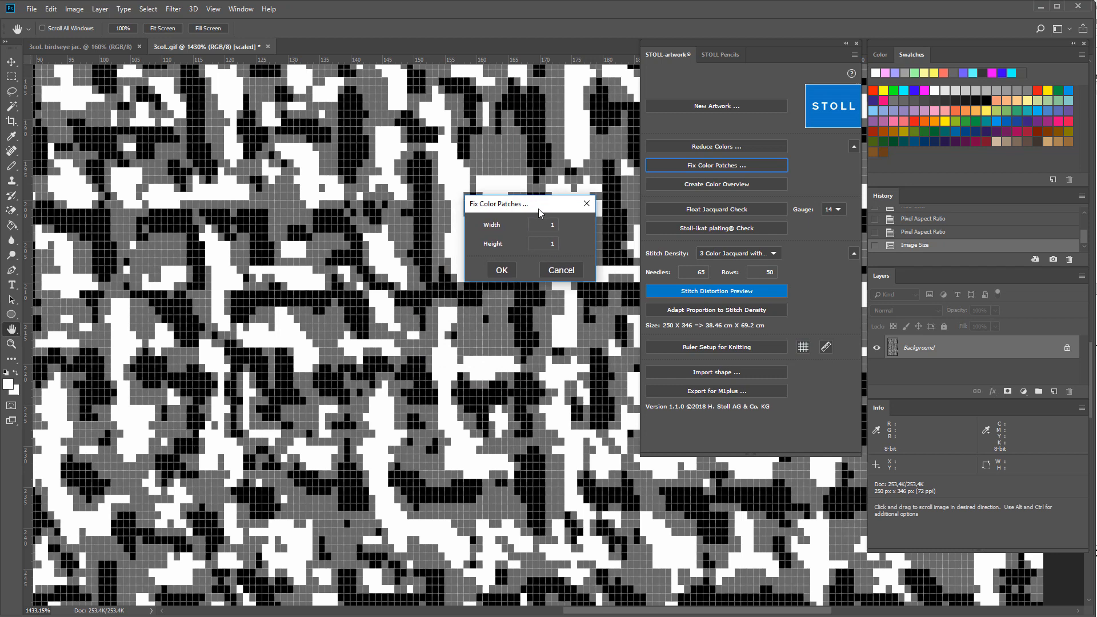
pyautogui.click(556, 240)
pyautogui.click(508, 270)
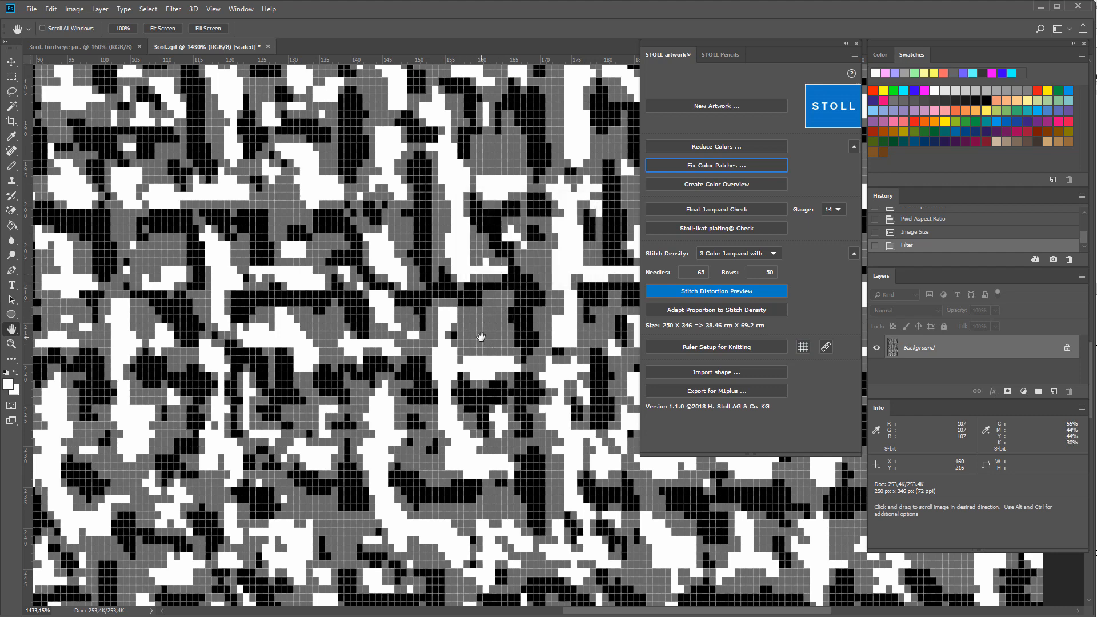
# Step: Create a color overview, examine the colors used per row along the artwork's edge, and hide the Colors per Row layer
pyautogui.scroll(5, 469, 364)
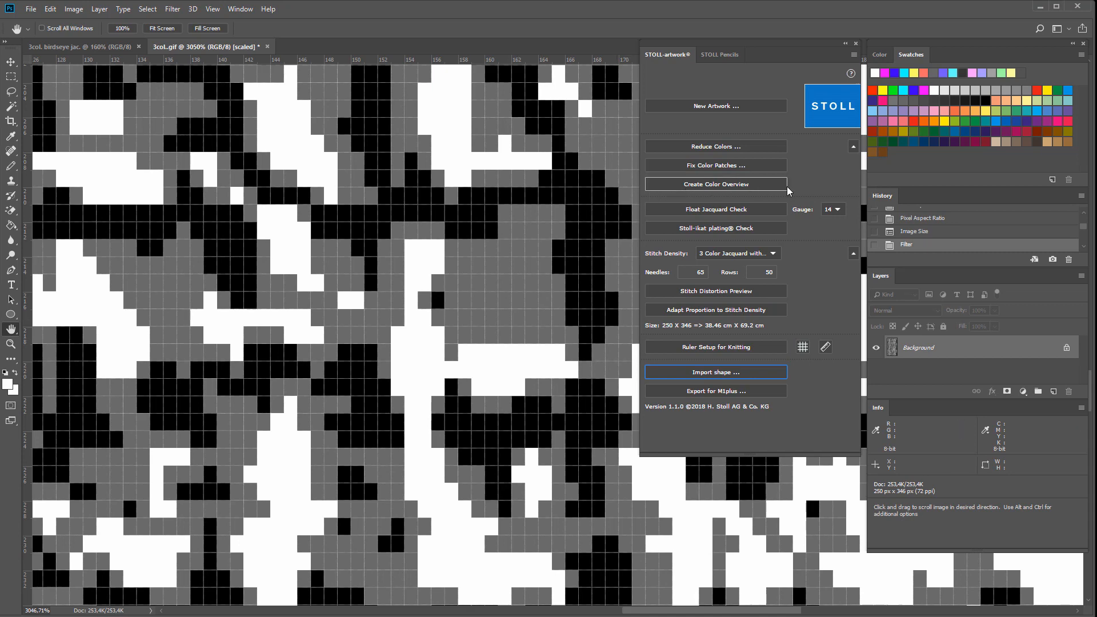
pyautogui.click(785, 186)
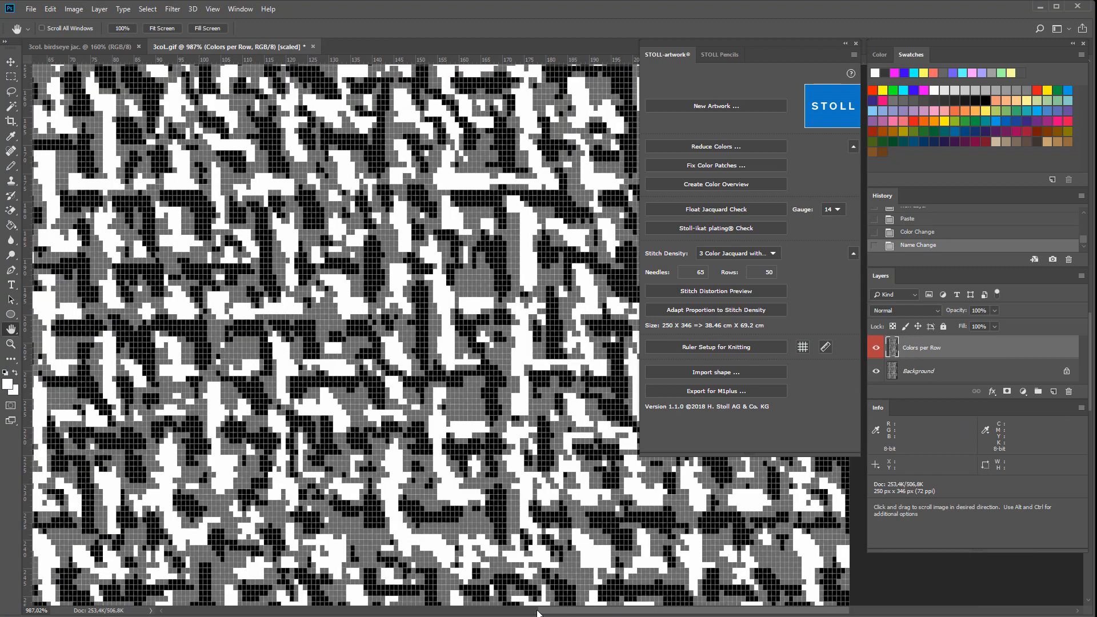
pyautogui.moveTo(539, 611); pyautogui.dragTo(380, 610)
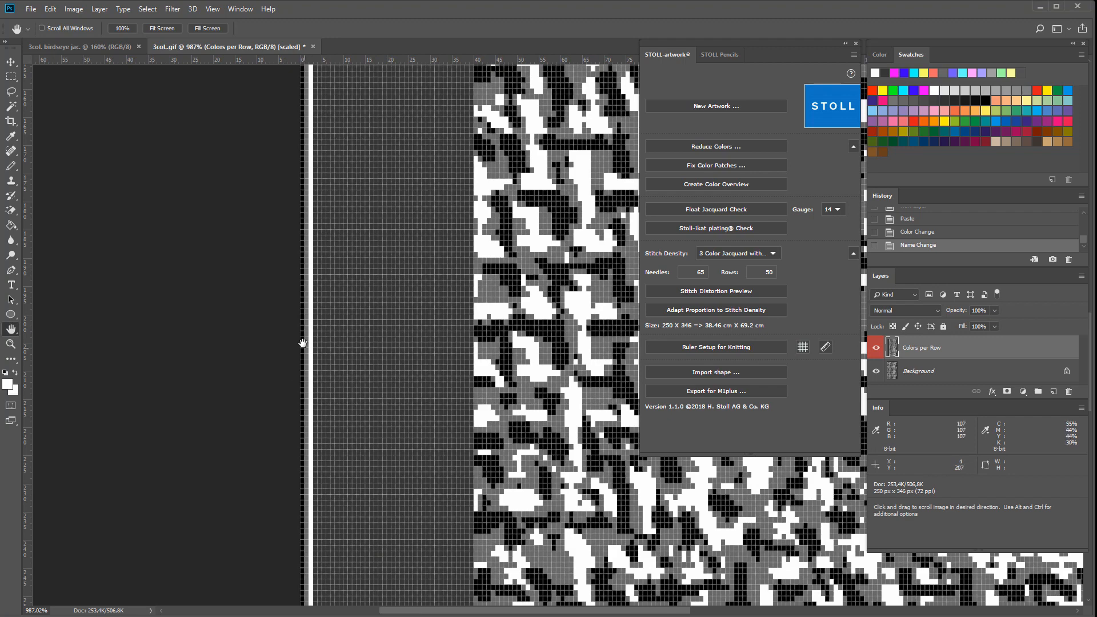
pyautogui.scroll(3, 300, 346)
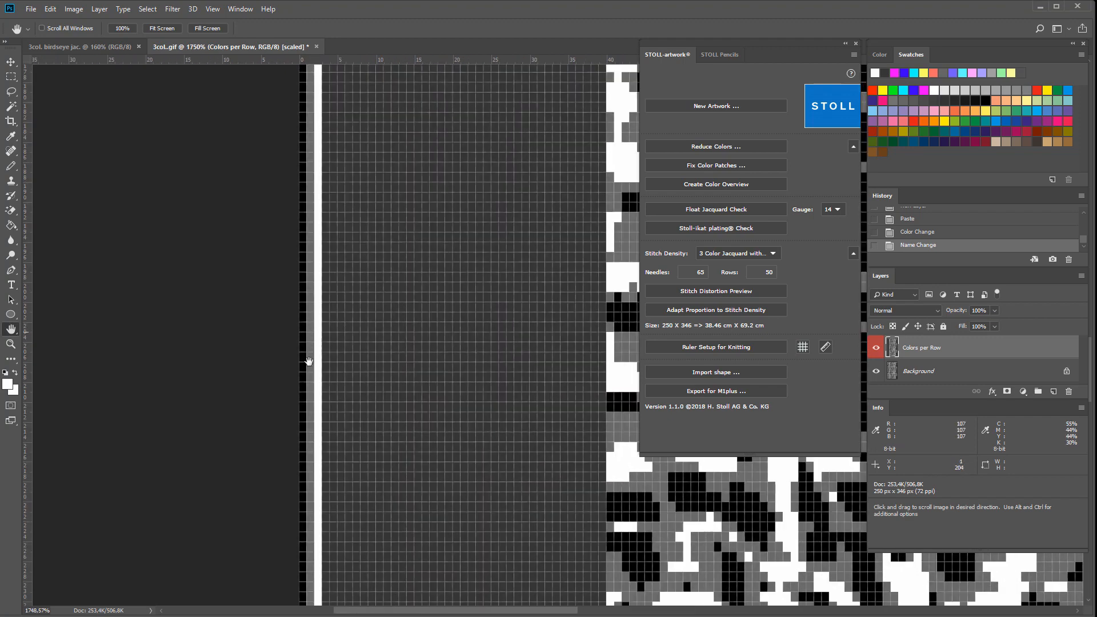
pyautogui.moveTo(417, 610); pyautogui.dragTo(631, 611)
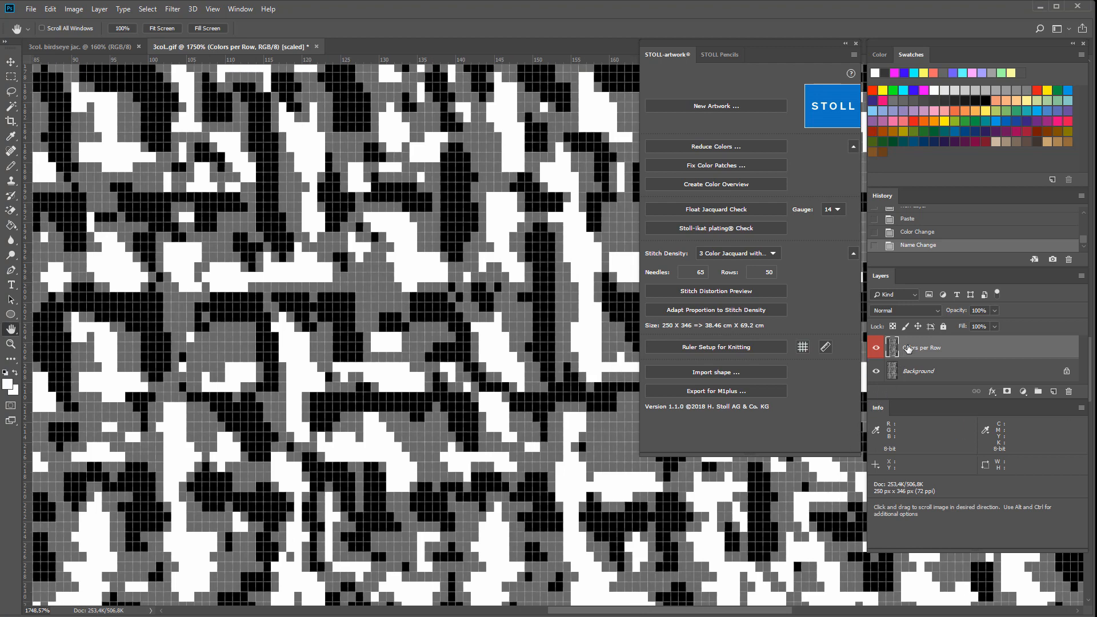
pyautogui.click(877, 352)
pyautogui.click(910, 375)
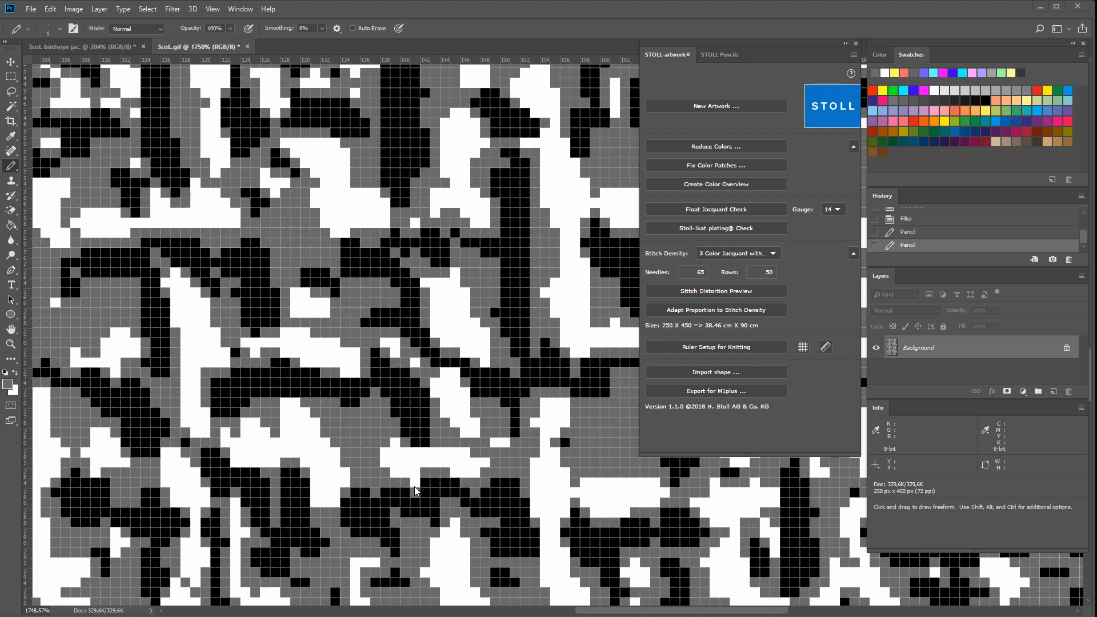
# Step: Switch to Illustrator and open Sleeve.dxf from the Desktop at original size, with 1 unit equal to 1 millimeter
pyautogui.hotkey('alt', 'Tab')
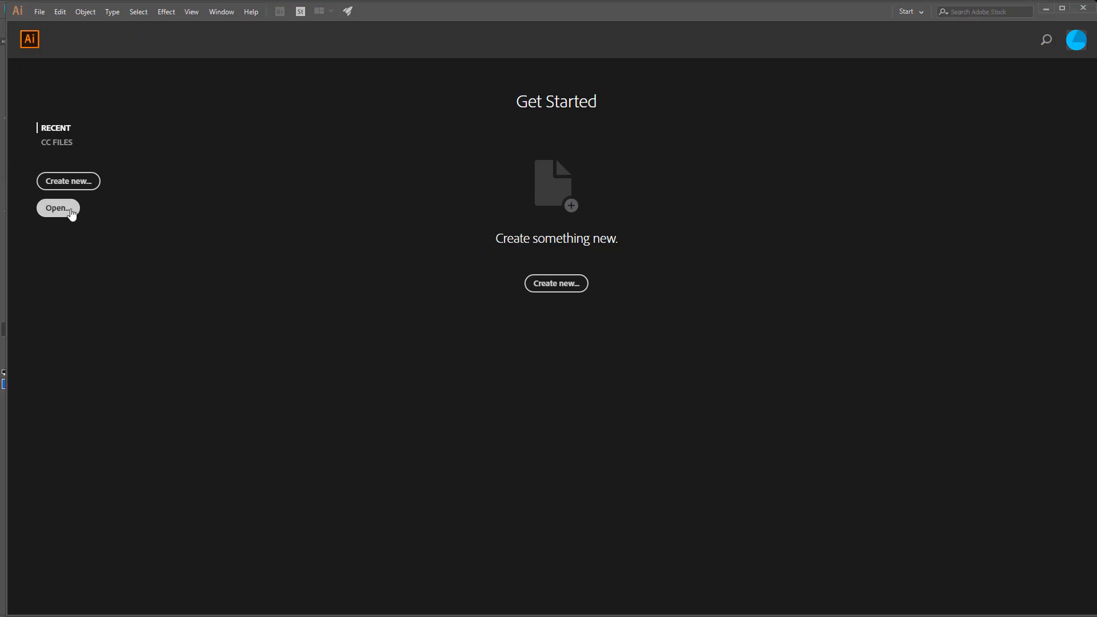
pyautogui.click(72, 213)
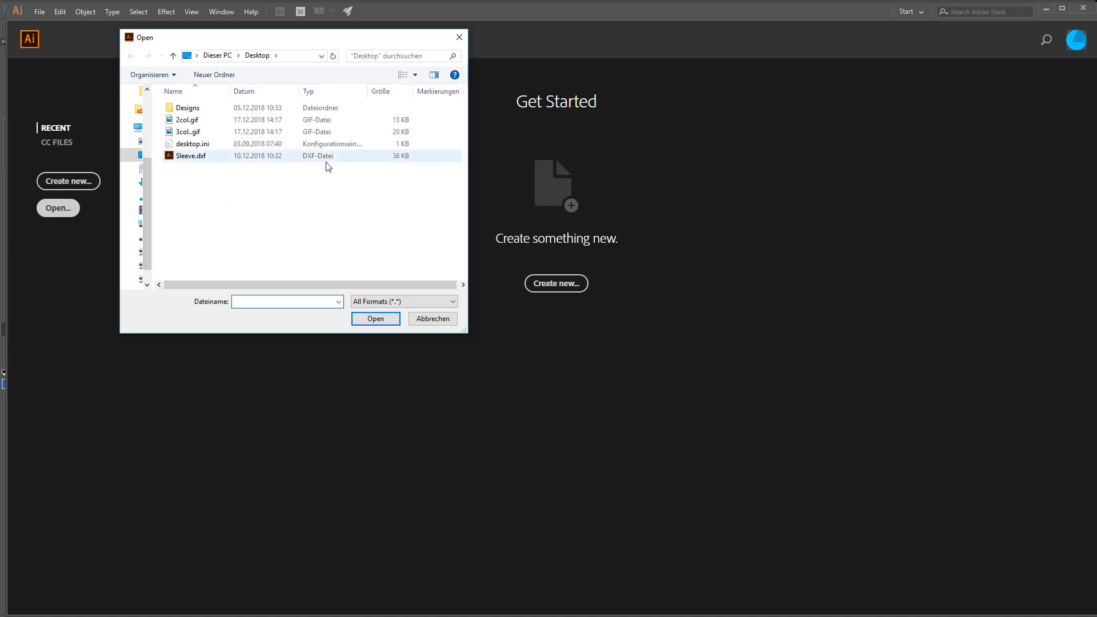
pyautogui.doubleClick(366, 157)
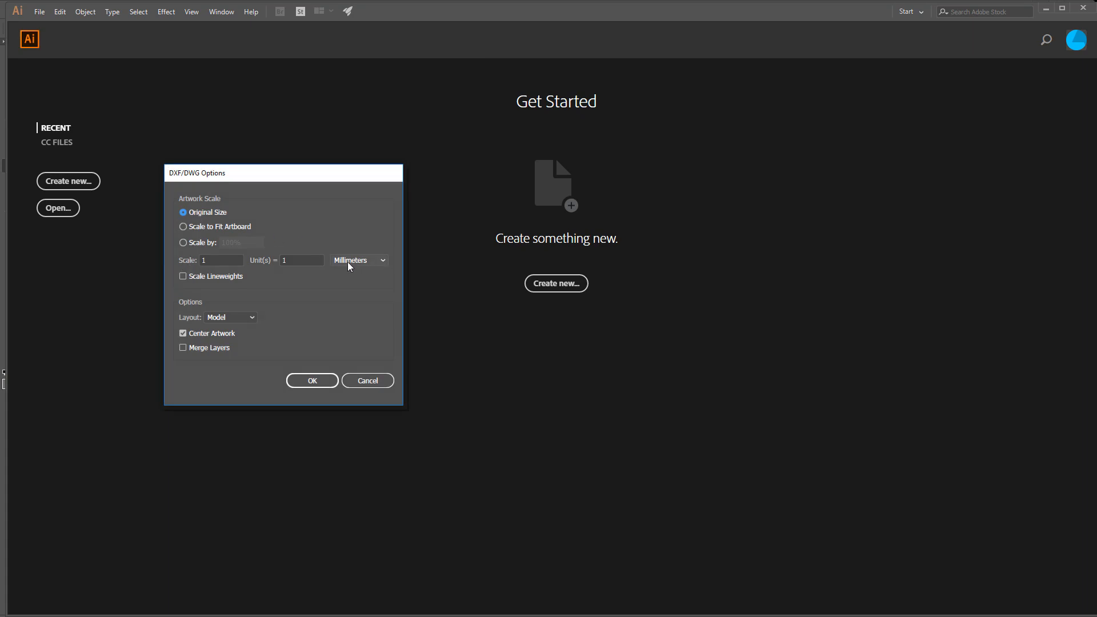
pyautogui.click(324, 379)
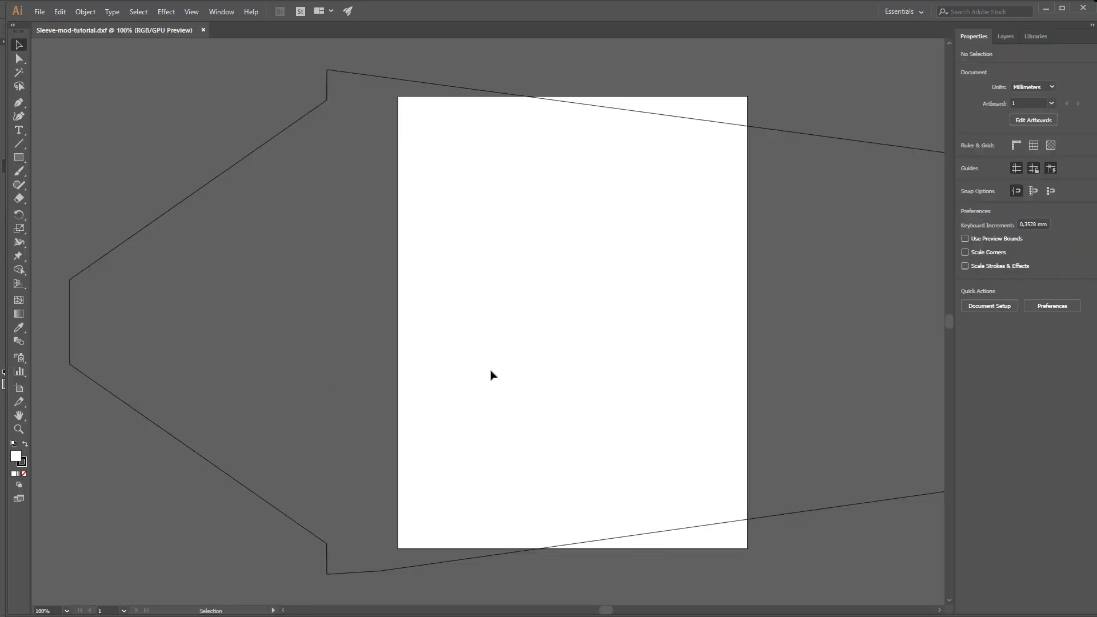
# Step: Fit the artboard to the bounds of the sleeve artwork and select the sleeve outline
pyautogui.scroll(-2, 490, 374)
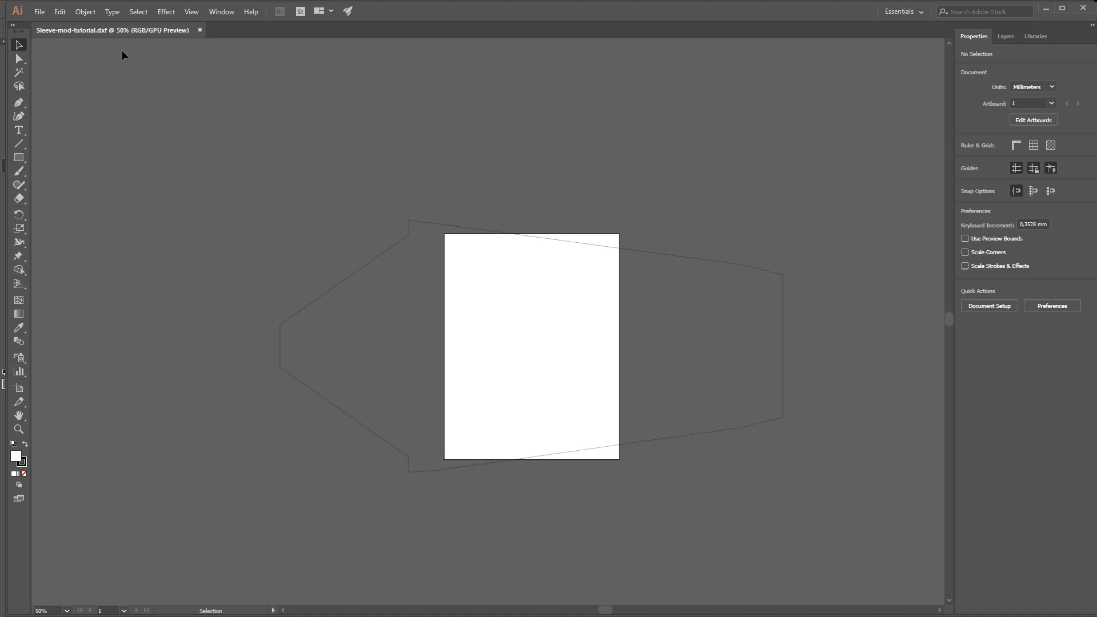
pyautogui.click(86, 12)
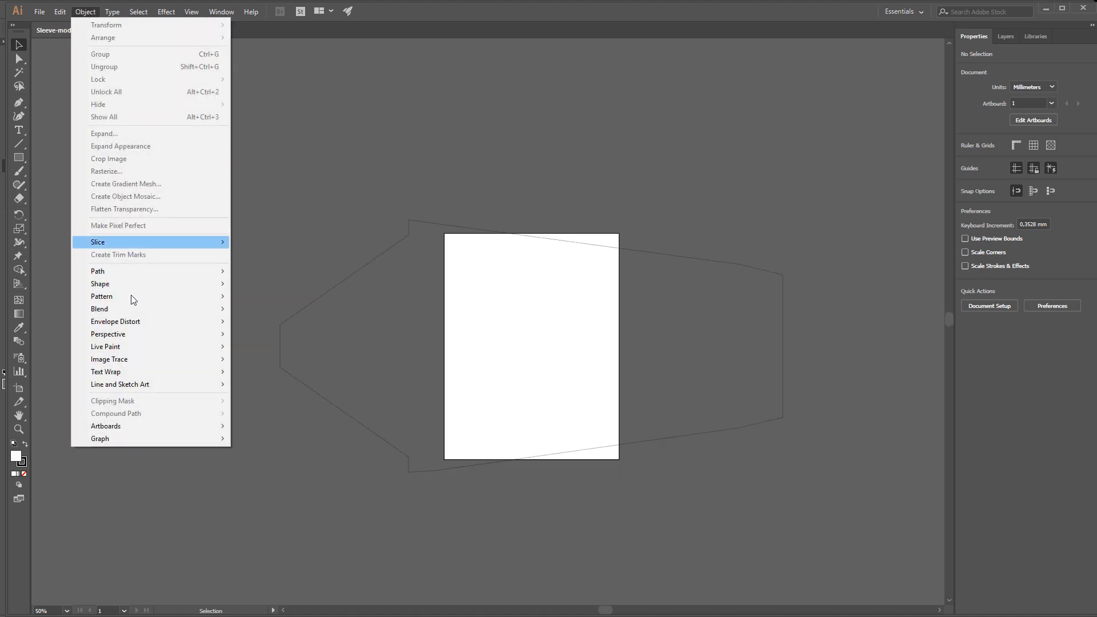
pyautogui.moveTo(128, 426)
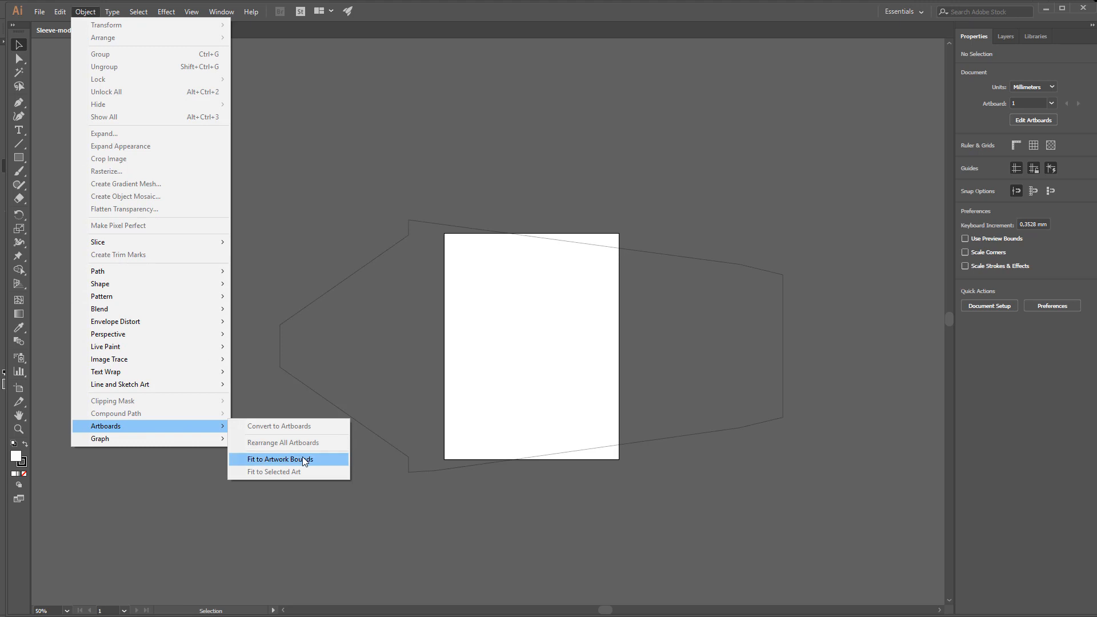
pyautogui.click(304, 460)
pyautogui.click(350, 417)
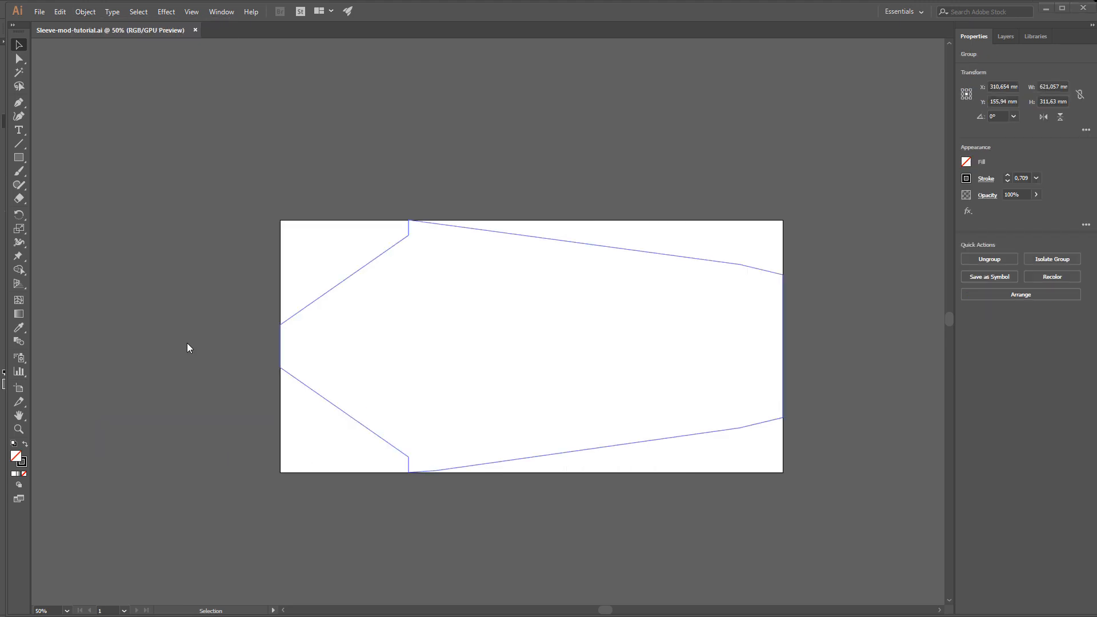
# Step: Save the sleeve drawing as an Illustrator CC file with PDF compatibility and compression
pyautogui.click(39, 12)
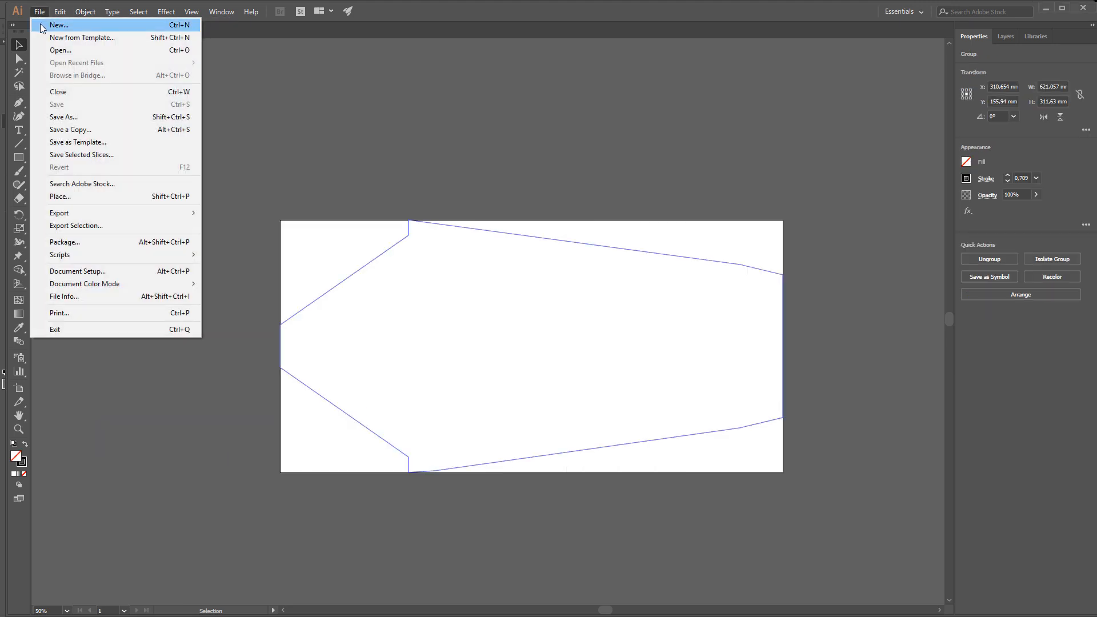
pyautogui.click(63, 116)
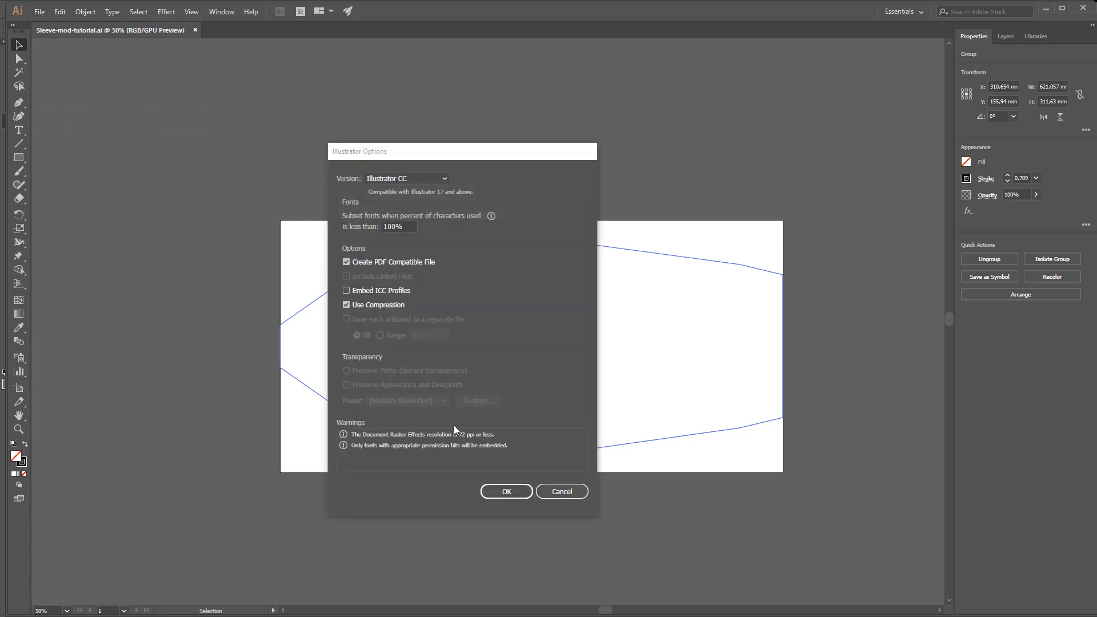
pyautogui.click(502, 491)
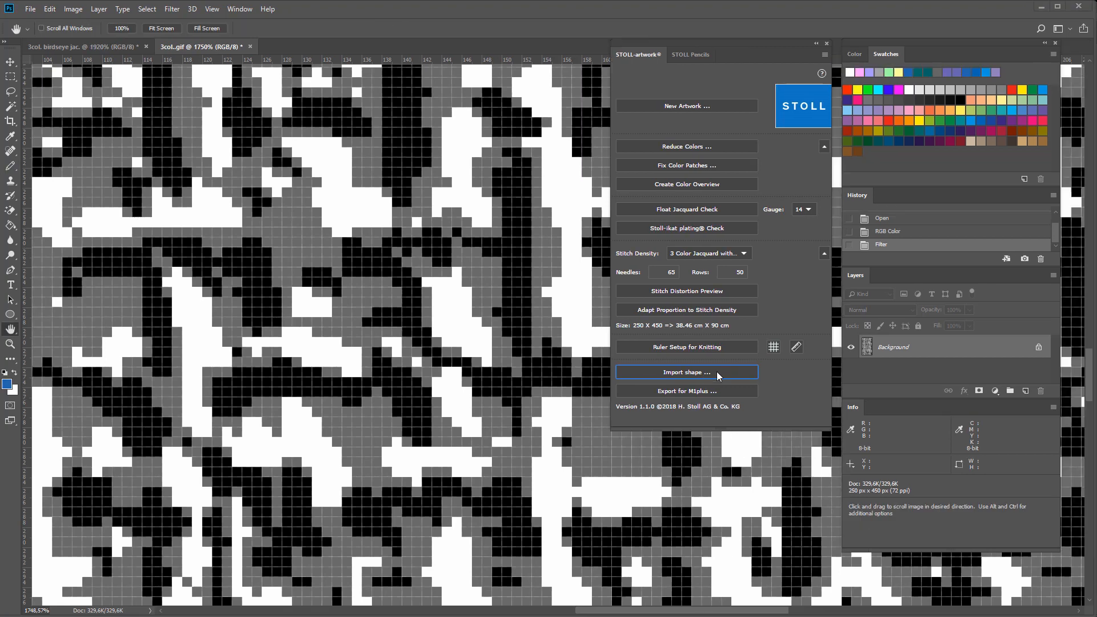
# Step: Back in Photoshop, import the Sleeve.ai shape into the artwork, rotated 90° and with blue as the outside form color
pyautogui.click(716, 371)
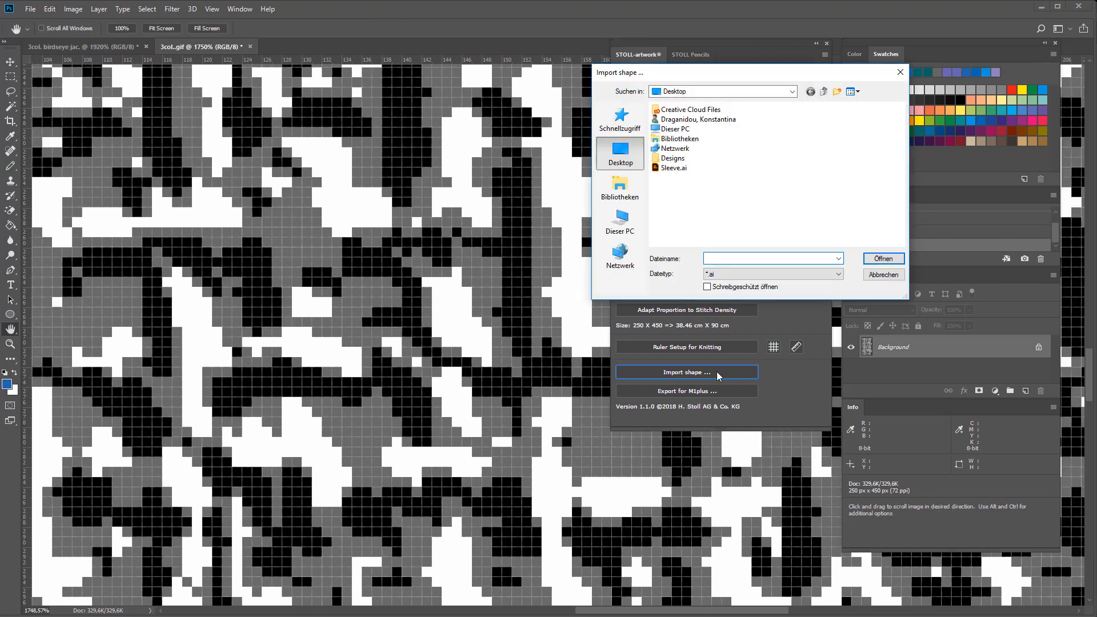
pyautogui.doubleClick(675, 168)
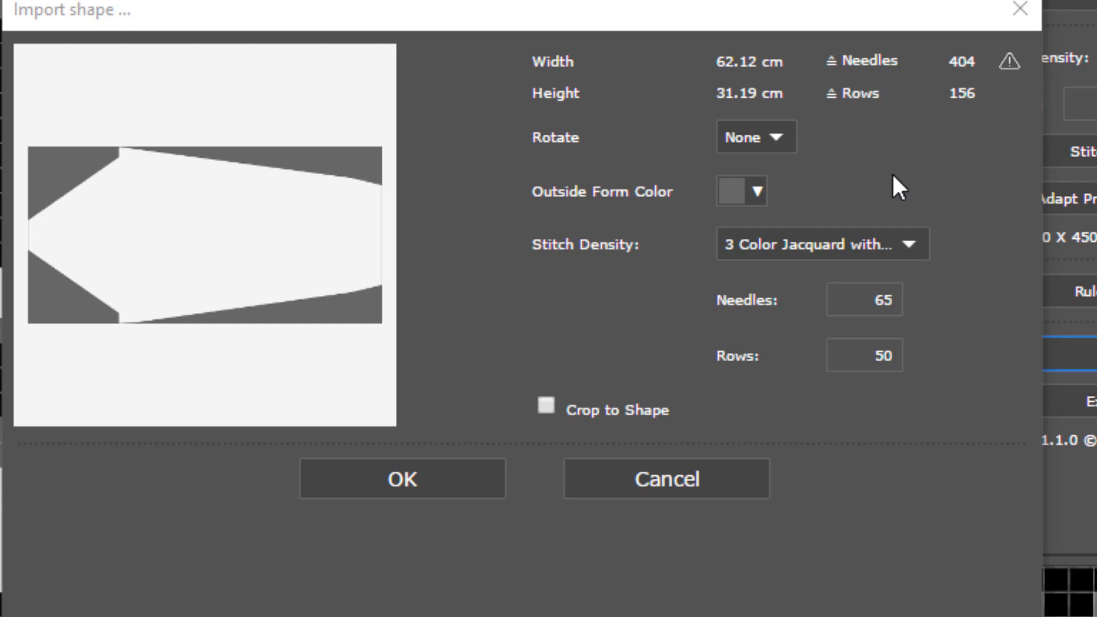
pyautogui.click(780, 142)
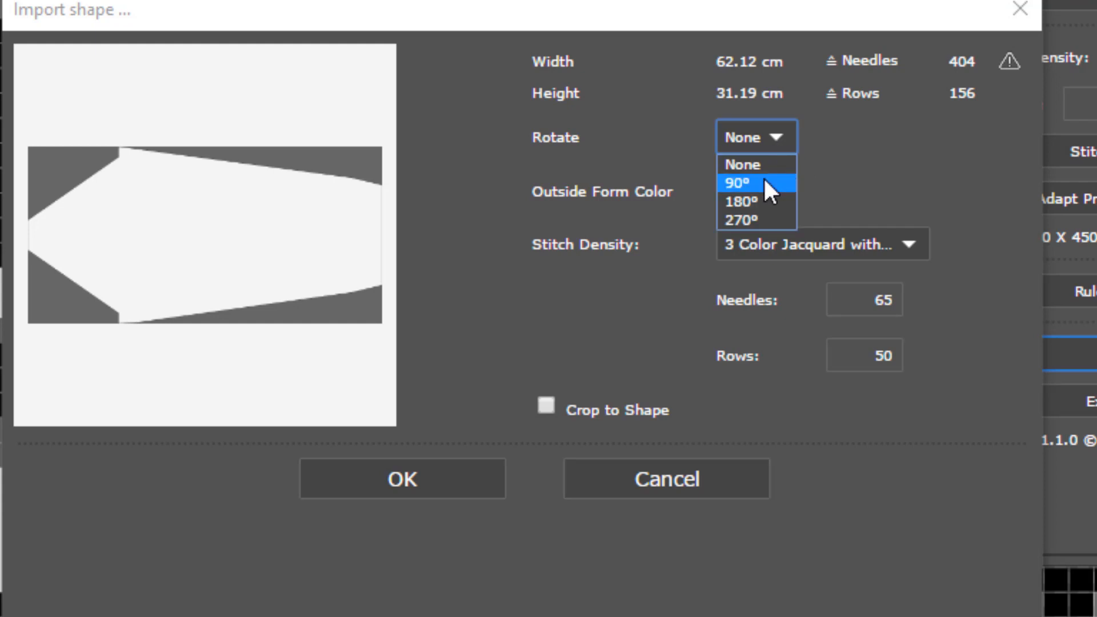
pyautogui.click(764, 179)
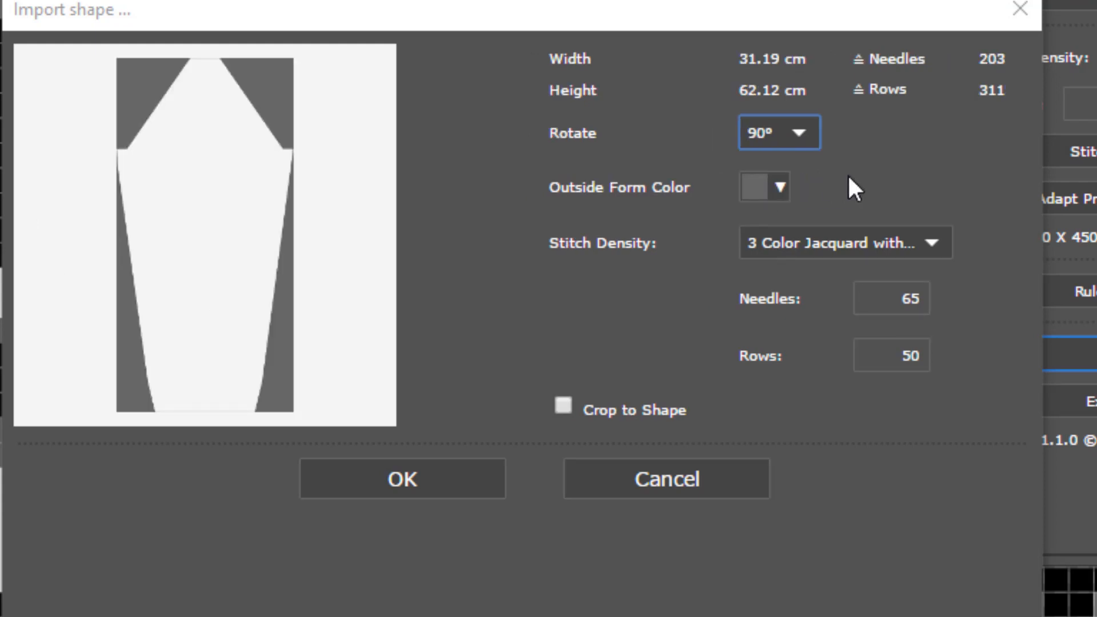
pyautogui.click(779, 187)
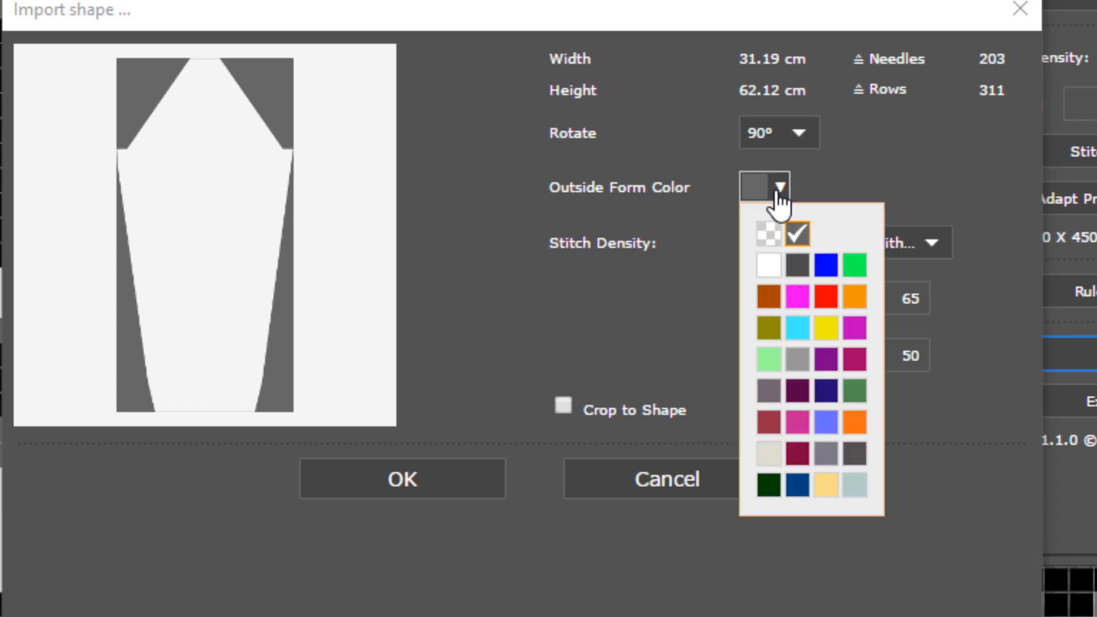
pyautogui.click(823, 264)
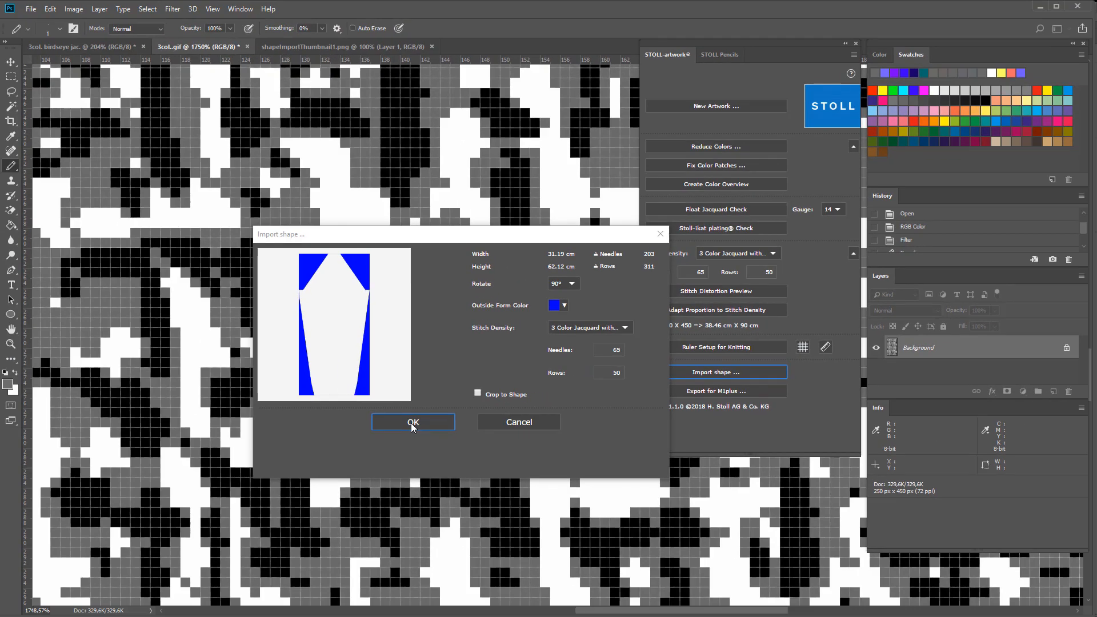
pyautogui.click(413, 425)
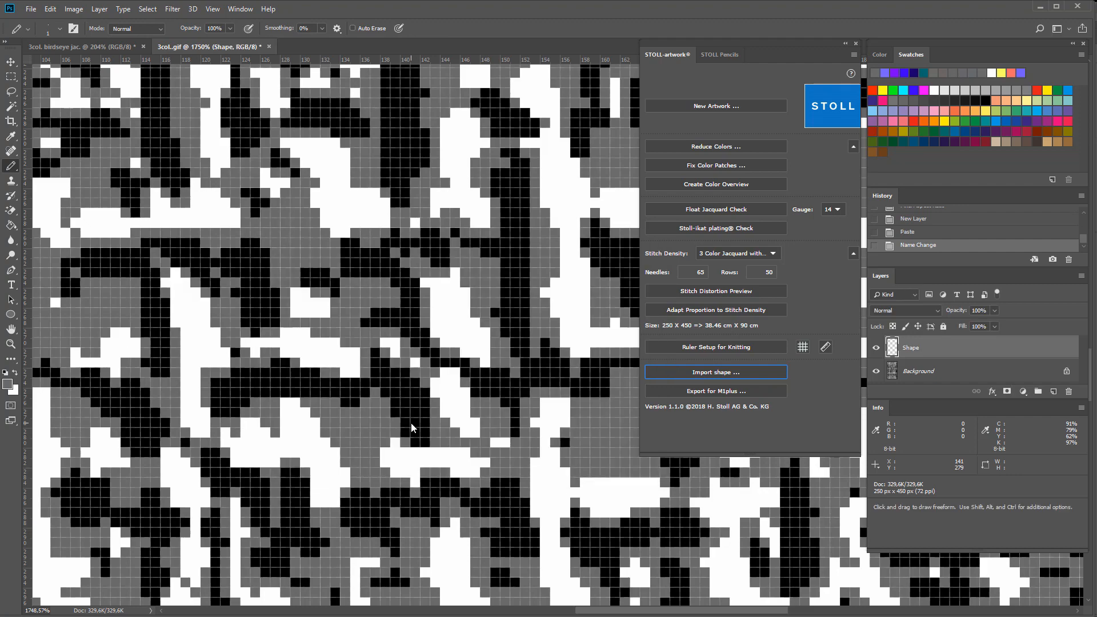
# Step: Move the blue sleeve shape layer so it sits flush with the left and bottom edges of the 3col.gif artwork
pyautogui.scroll(-6, 455, 381)
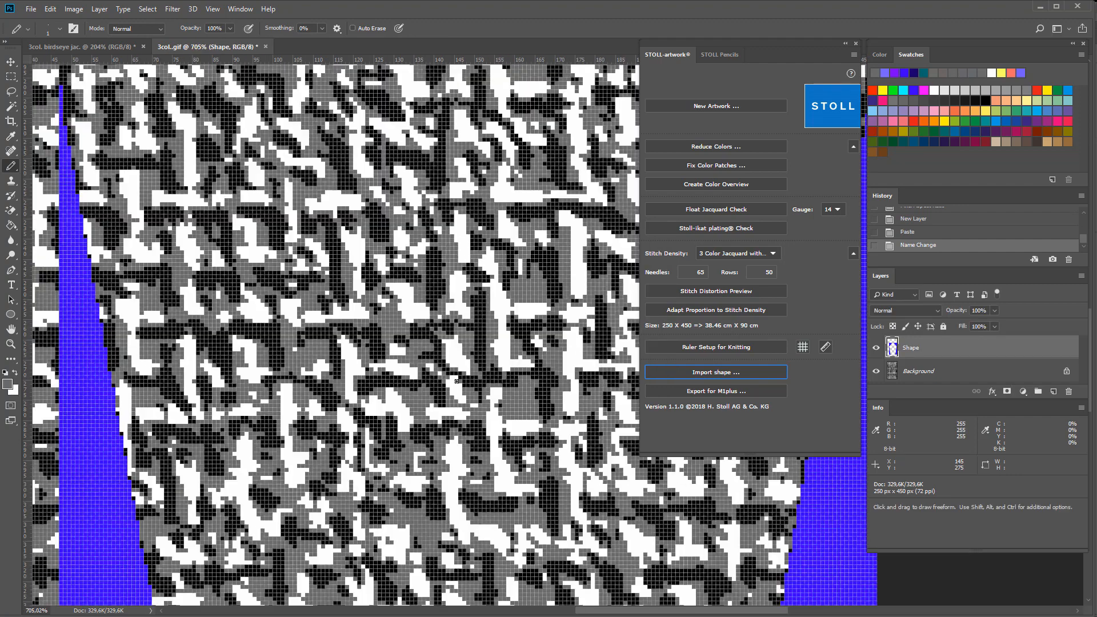
pyautogui.scroll(-3, 456, 381)
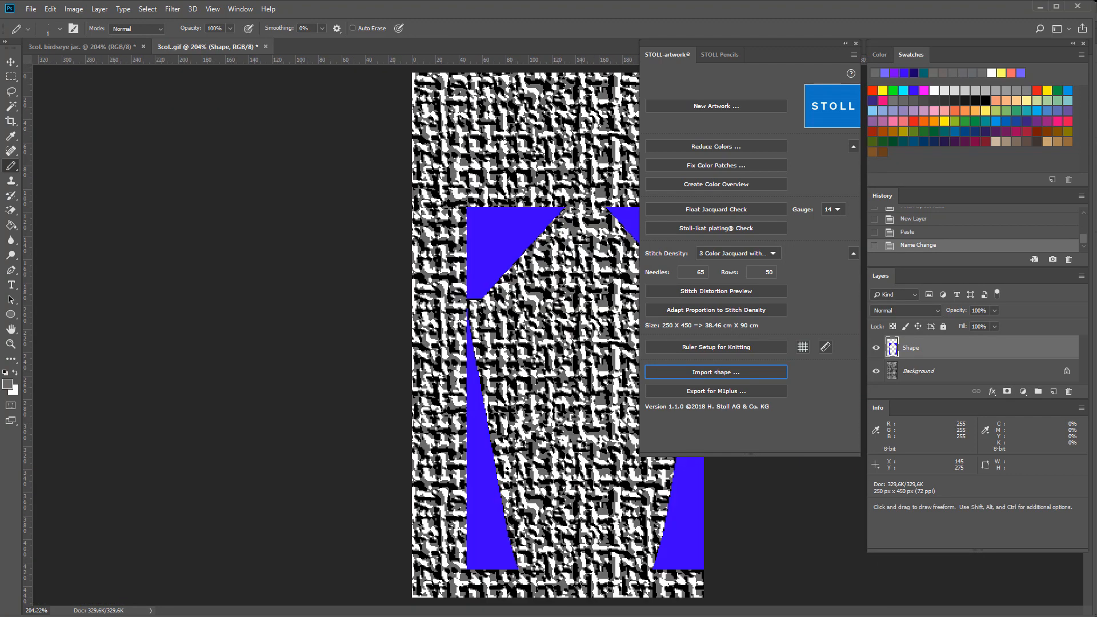
pyautogui.press('v')
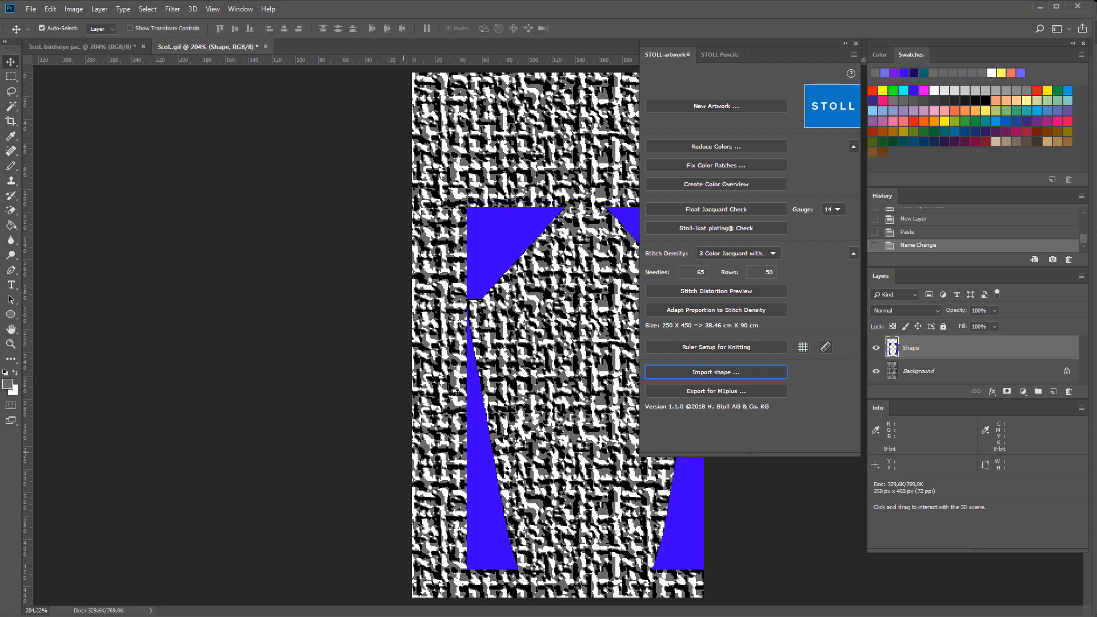
pyautogui.moveTo(496, 228); pyautogui.dragTo(443, 255)
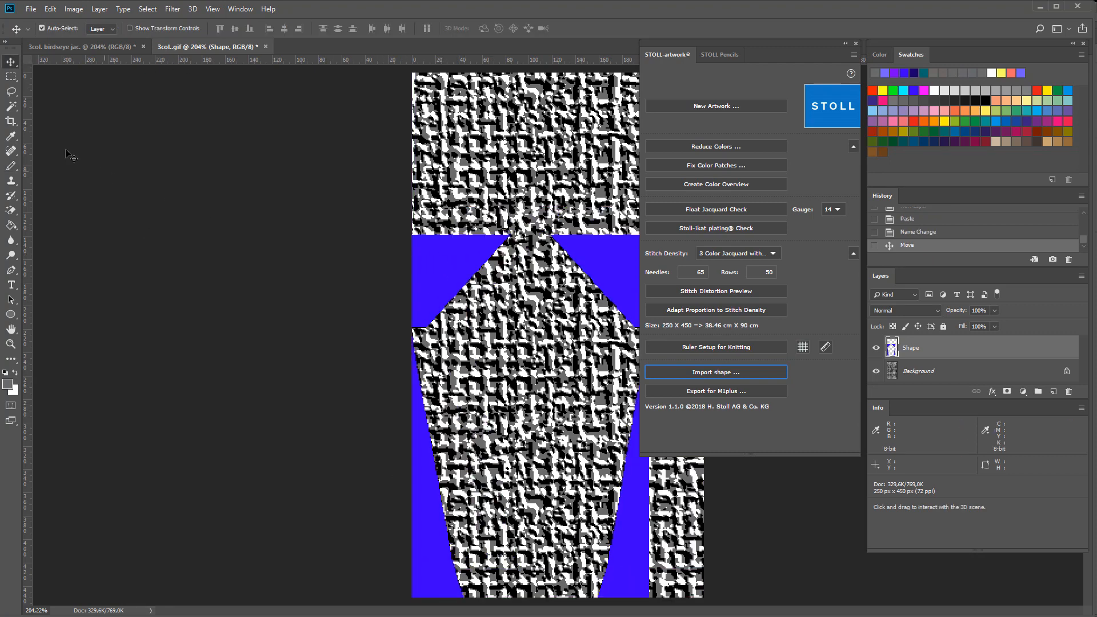
# Step: Crop the 3col.gif artwork to the sleeve shape's bounds, 203 × 311 px
pyautogui.click(10, 120)
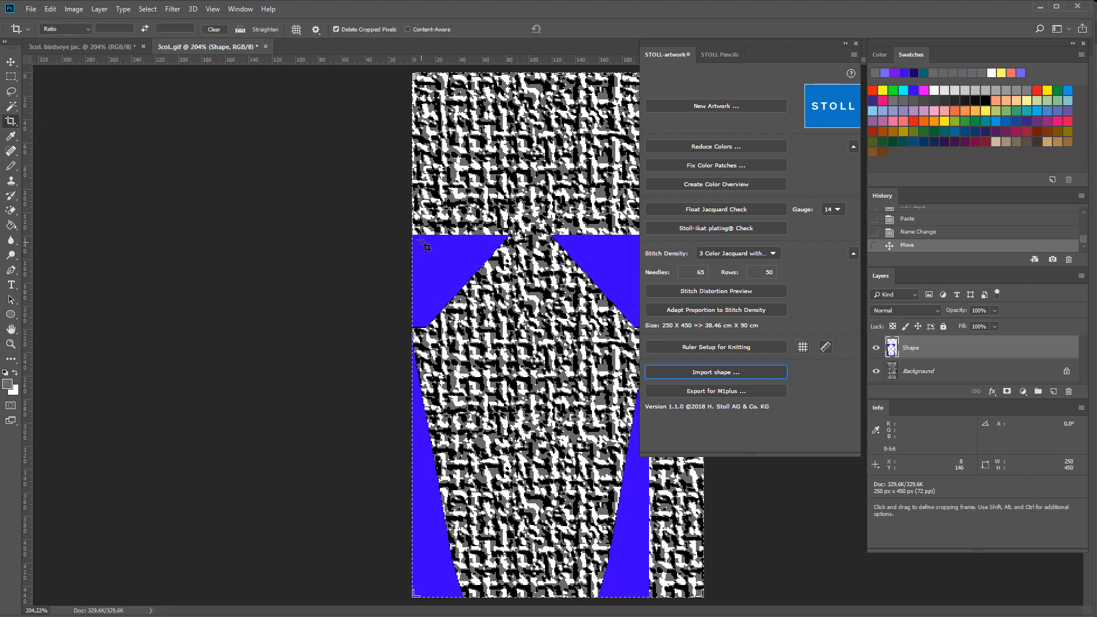
pyautogui.moveTo(421, 243); pyautogui.dragTo(650, 606)
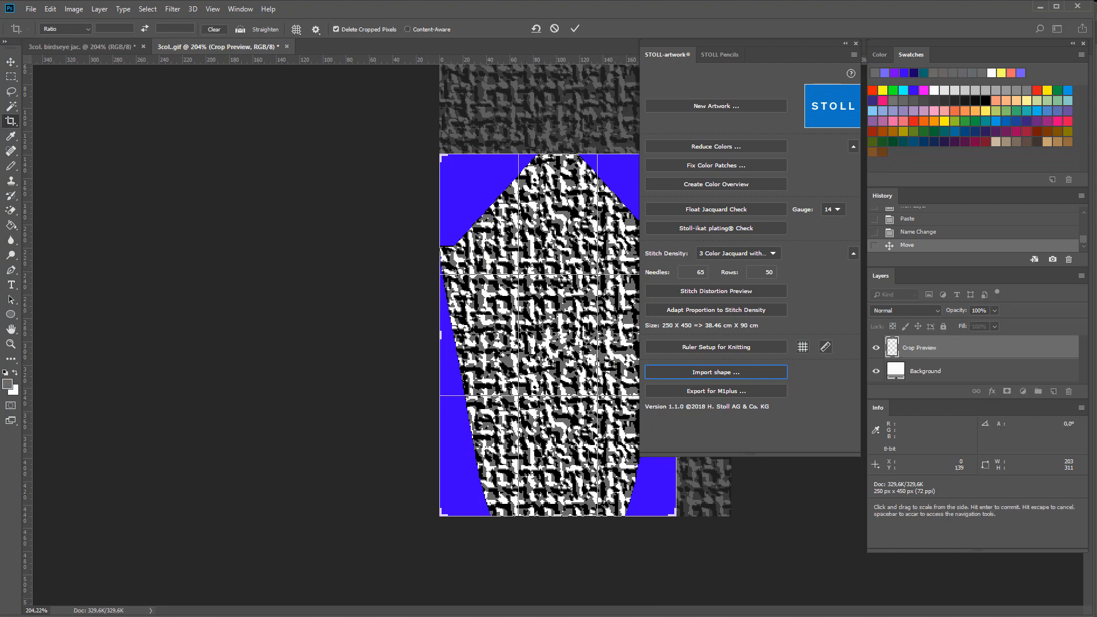
pyautogui.click(574, 30)
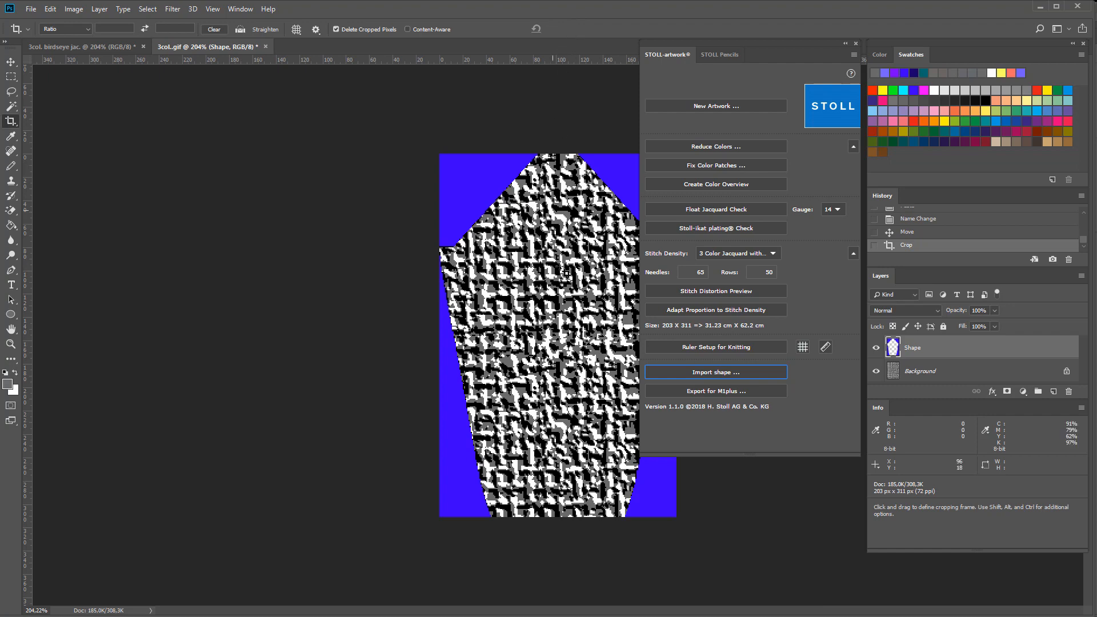
# Step: Open 2col.gif from the Desktop and convert it to RGB color mode
pyautogui.click(30, 9)
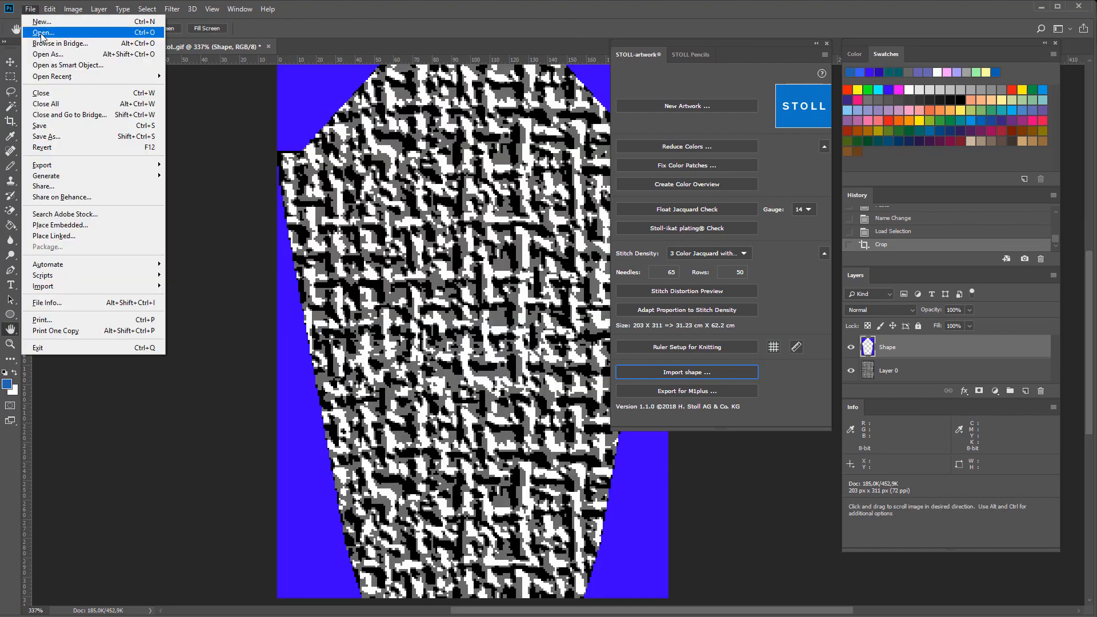
pyautogui.click(41, 34)
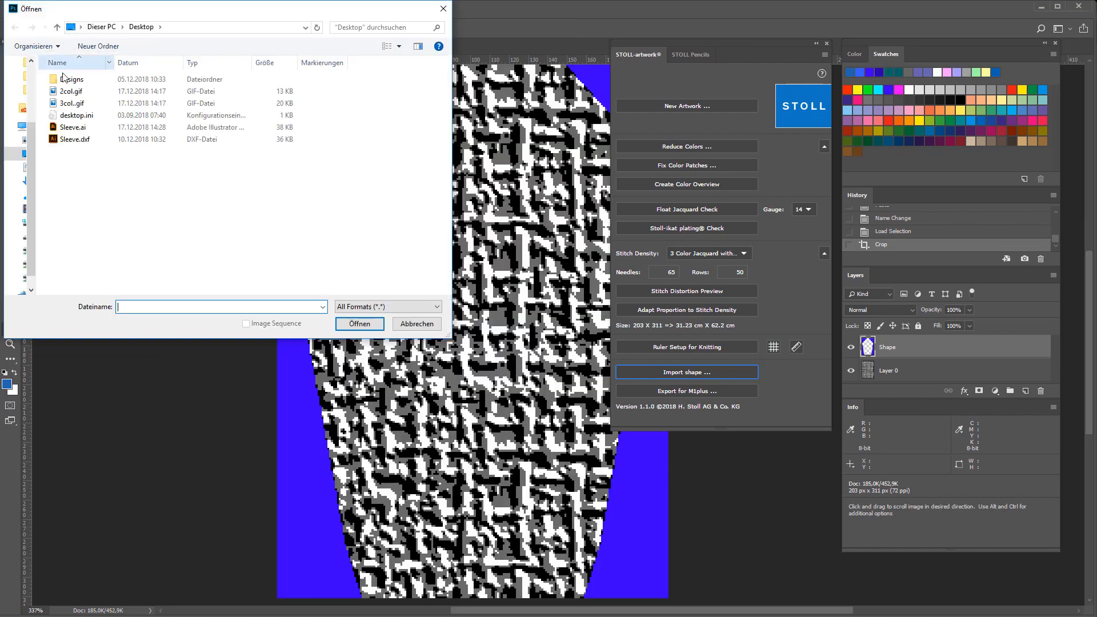
pyautogui.click(78, 96)
pyautogui.doubleClick(79, 96)
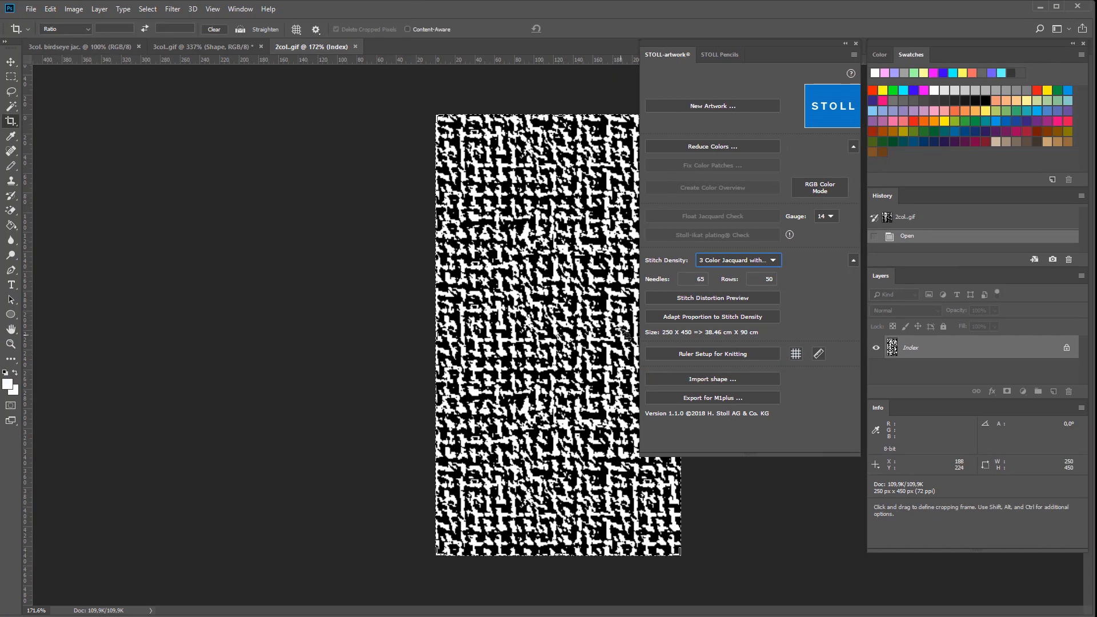
pyautogui.click(820, 189)
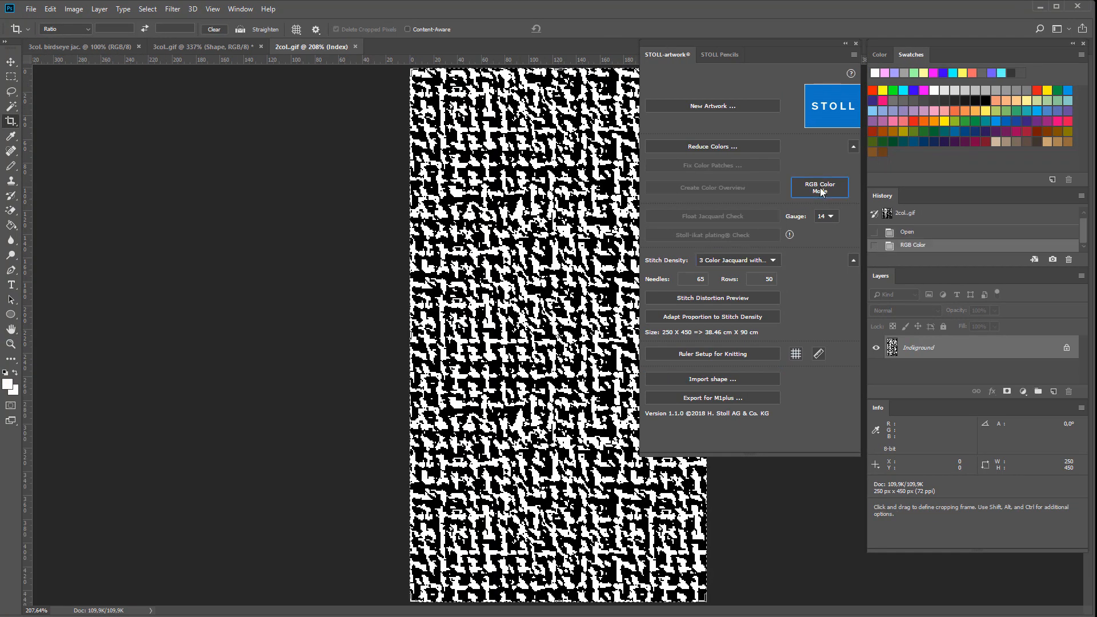
# Step: Run the Float Jacquard Check on the two-color artwork for gauge 14 and examine the marked long floats up close
pyautogui.scroll(2, 603, 304)
pyautogui.scroll(1, 604, 305)
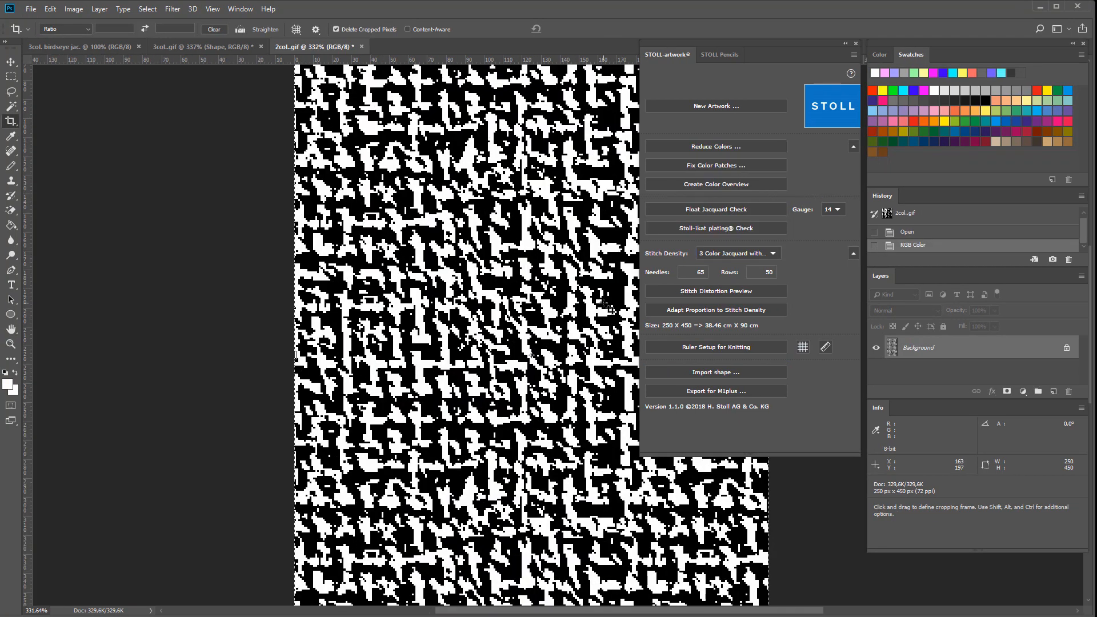
pyautogui.scroll(1, 606, 305)
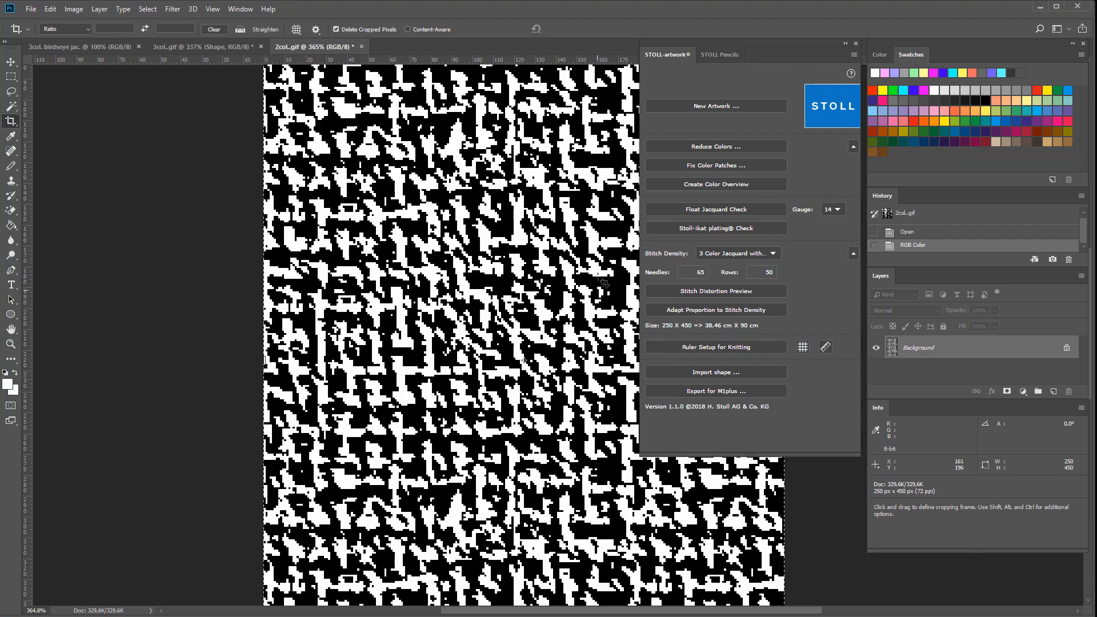
pyautogui.click(727, 210)
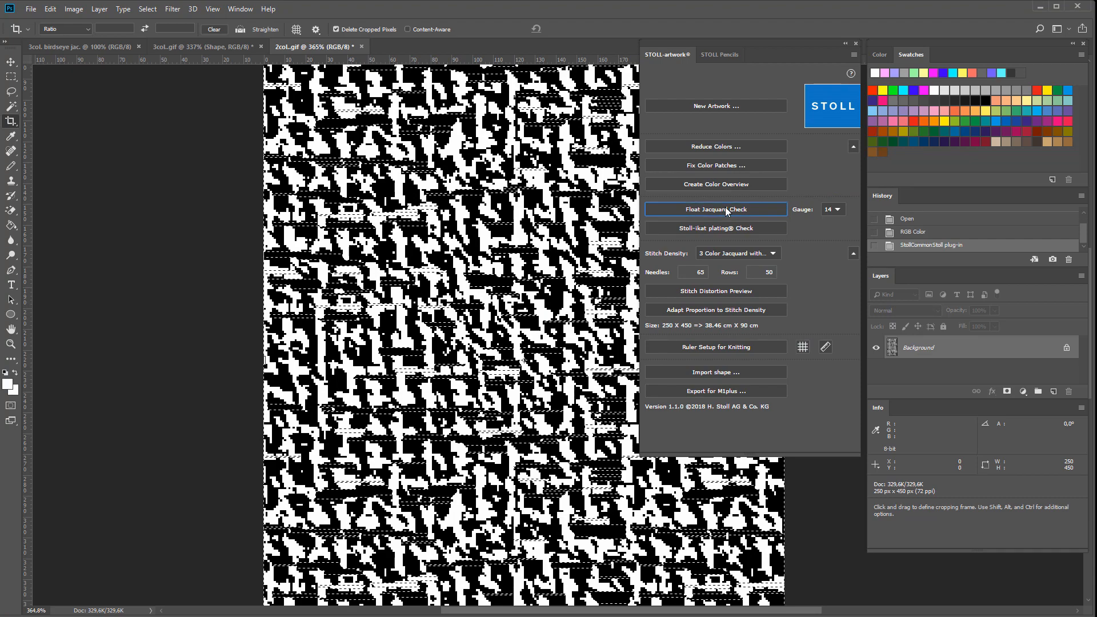
pyautogui.scroll(9, 525, 270)
pyautogui.scroll(8, 526, 270)
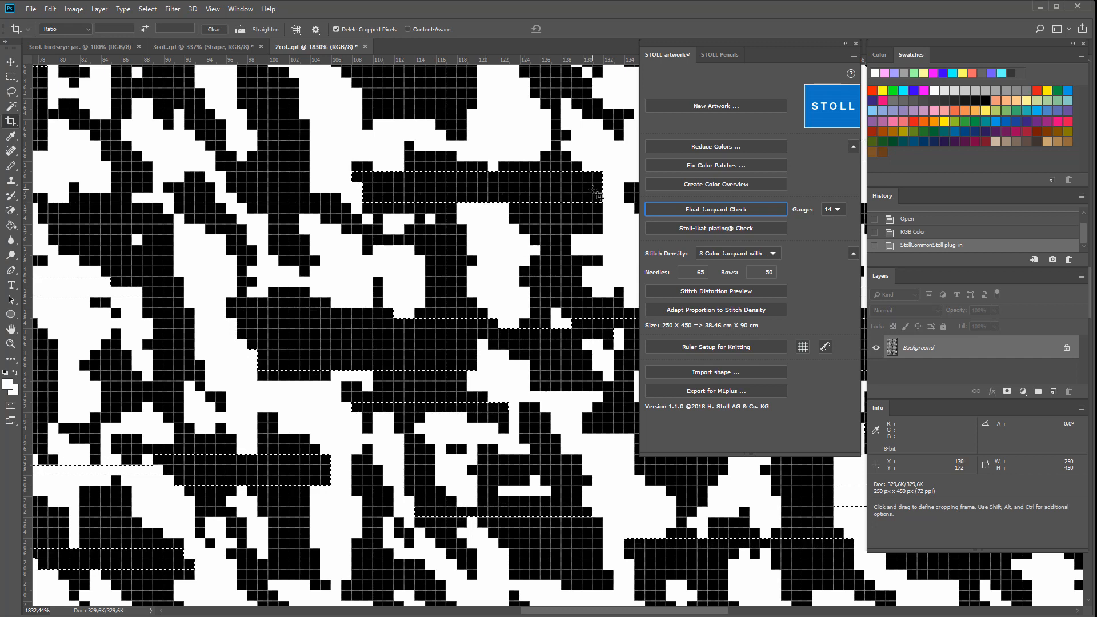
# Step: With the Basic Knitwear Pencil, paint white stitches into the marked long black floats between about rows 170 and 193
pyautogui.click(723, 54)
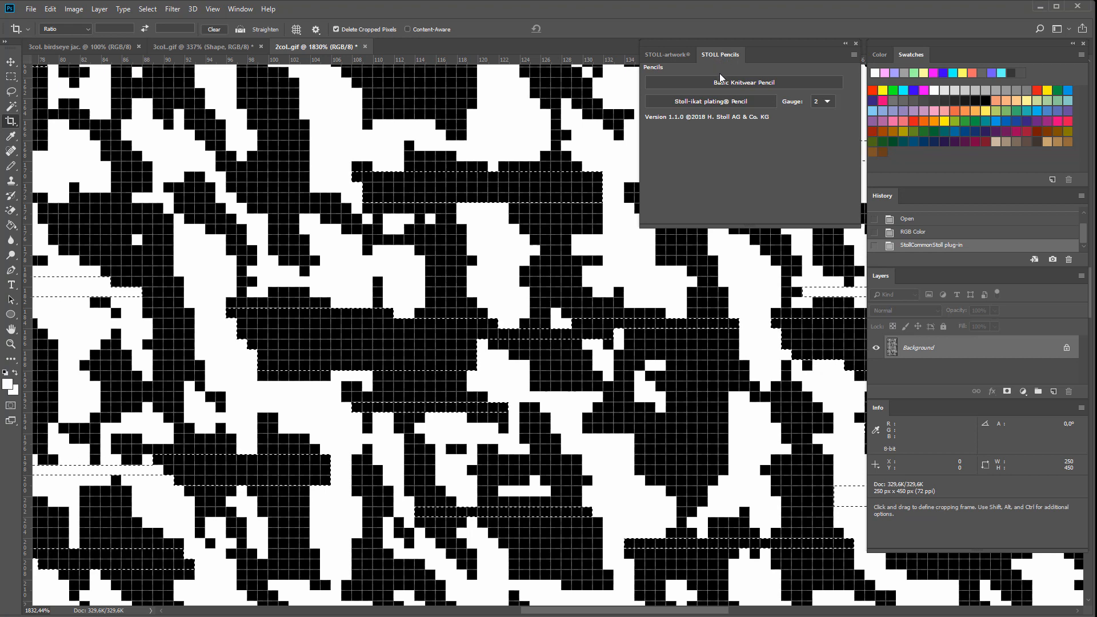
pyautogui.click(722, 84)
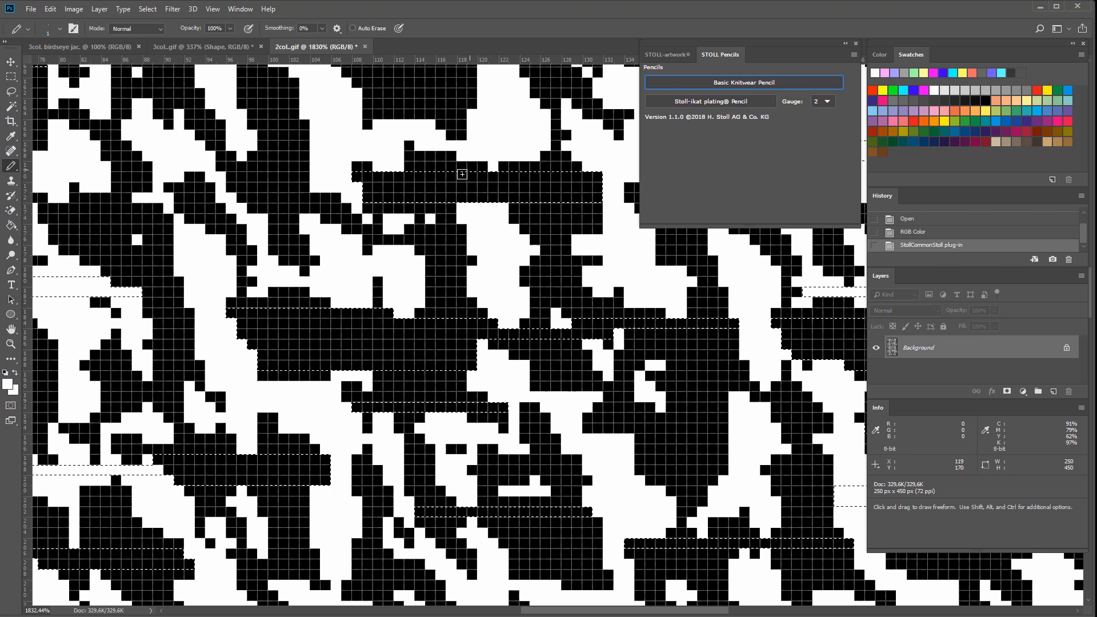
pyautogui.moveTo(465, 191); pyautogui.dragTo(506, 192)
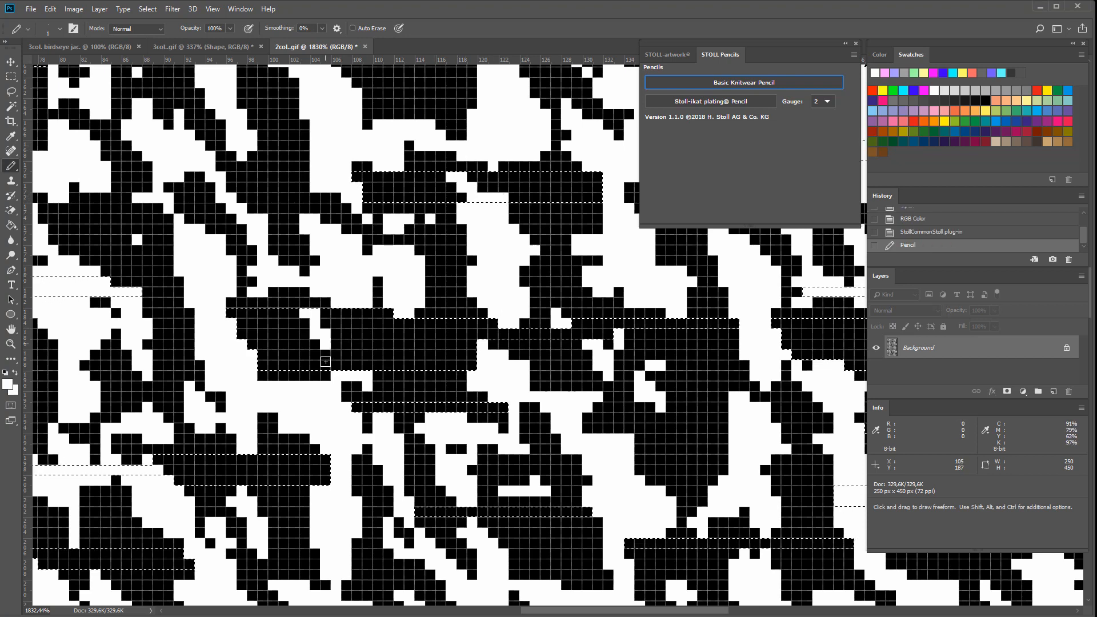
pyautogui.moveTo(325, 361); pyautogui.dragTo(325, 366)
pyautogui.moveTo(387, 324); pyautogui.dragTo(419, 366)
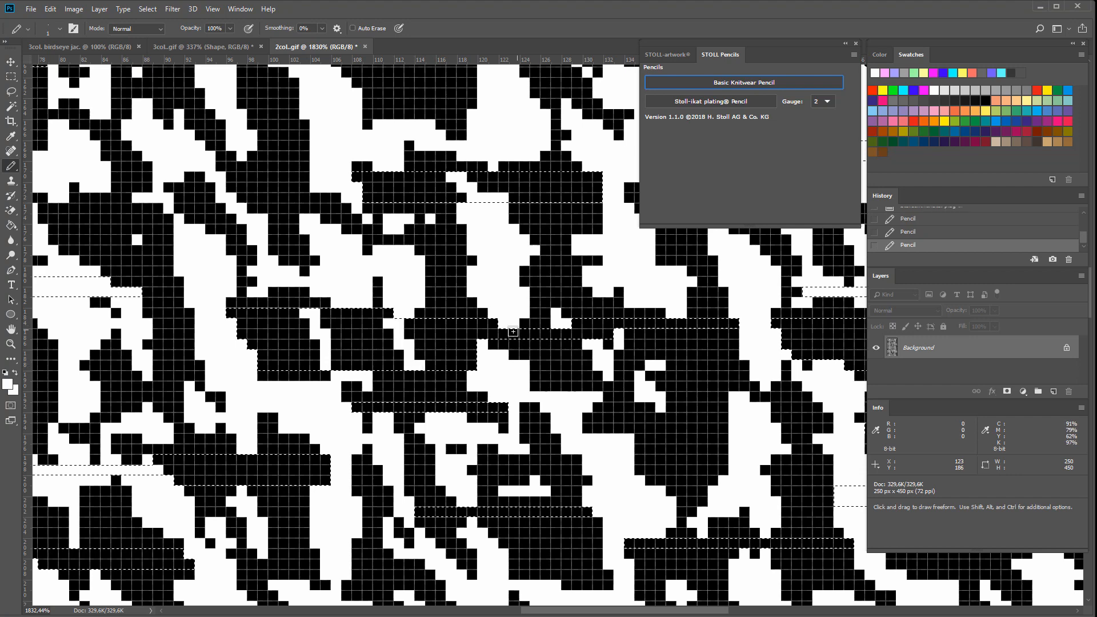
pyautogui.moveTo(513, 332); pyautogui.dragTo(503, 333)
pyautogui.moveTo(597, 324); pyautogui.dragTo(608, 334)
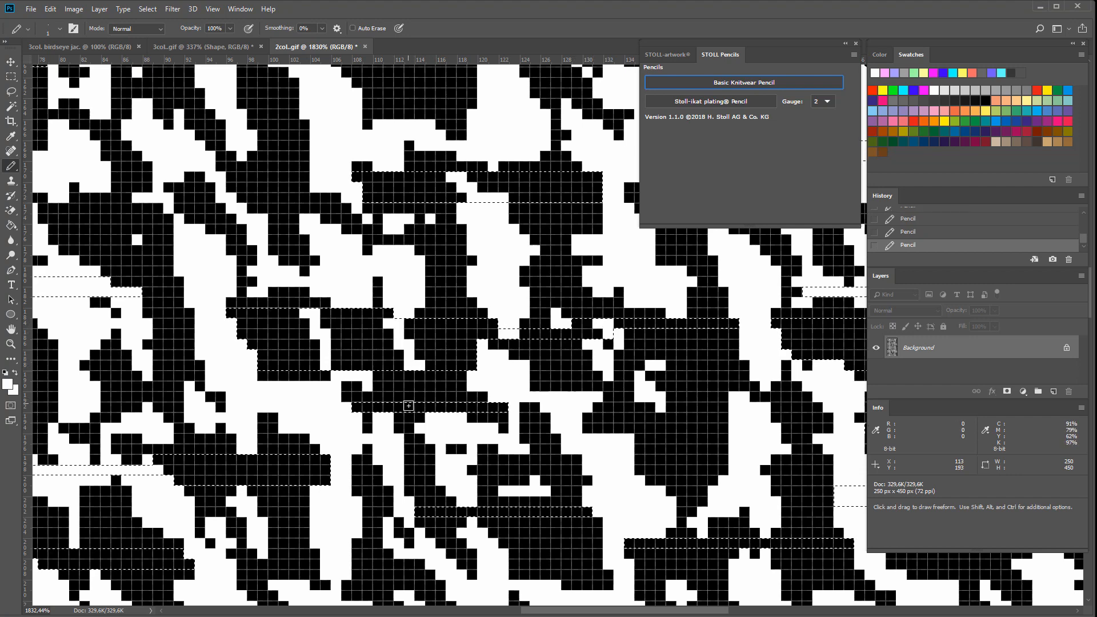
pyautogui.moveTo(409, 406); pyautogui.dragTo(467, 407)
# Step: Import the sleeve shape into 2col.gif, rotated 90°, with blue as the outside form color and Crop to Shape enabled
pyautogui.click(665, 54)
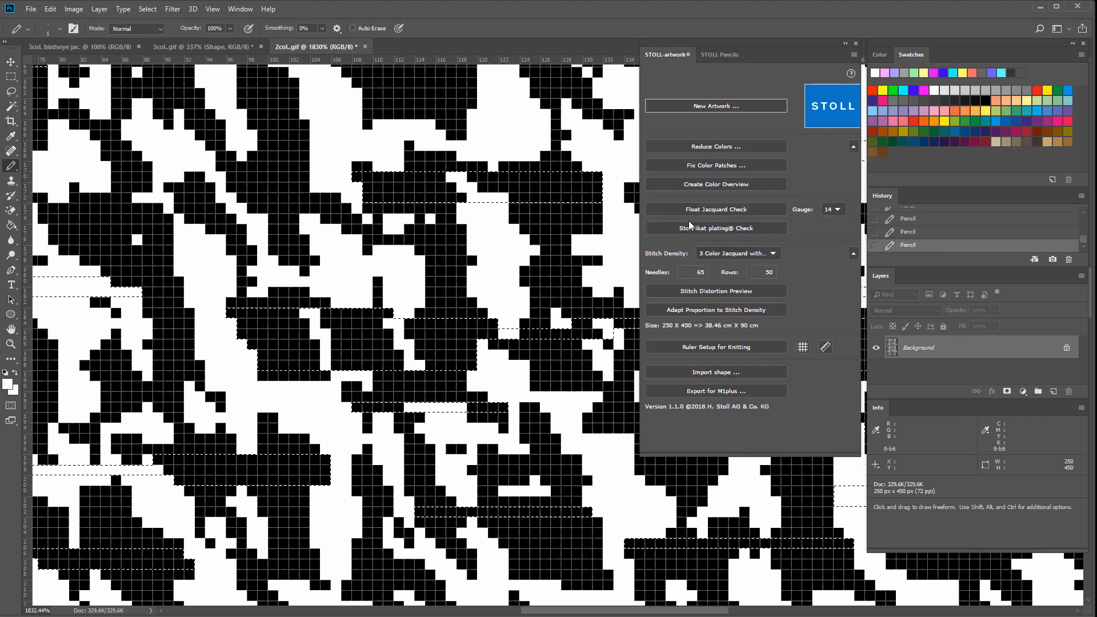
pyautogui.click(744, 371)
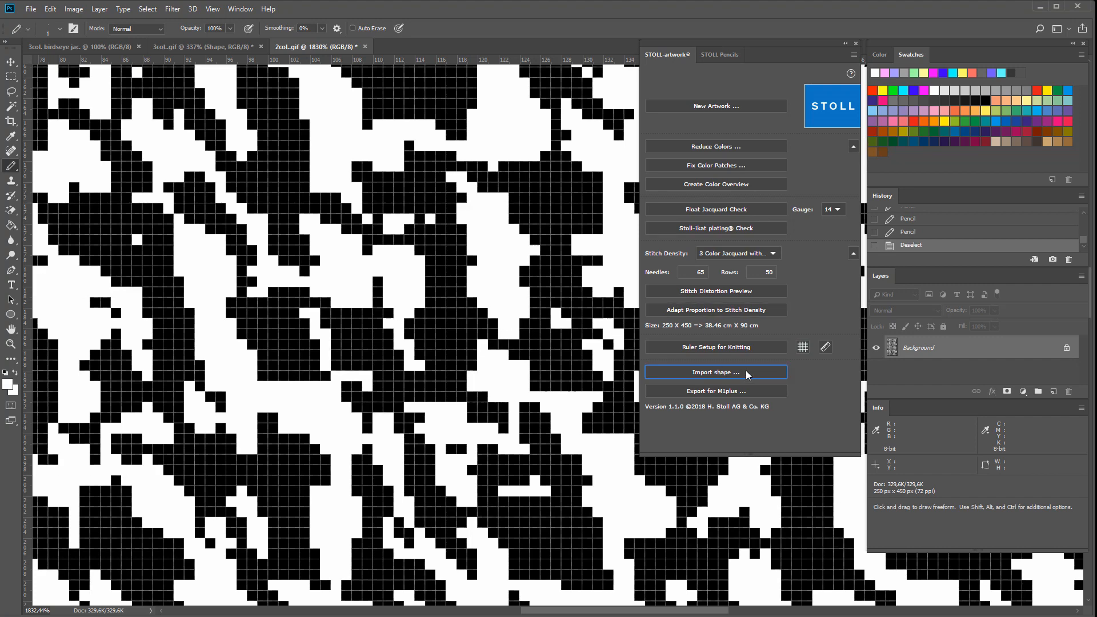
pyautogui.doubleClick(708, 169)
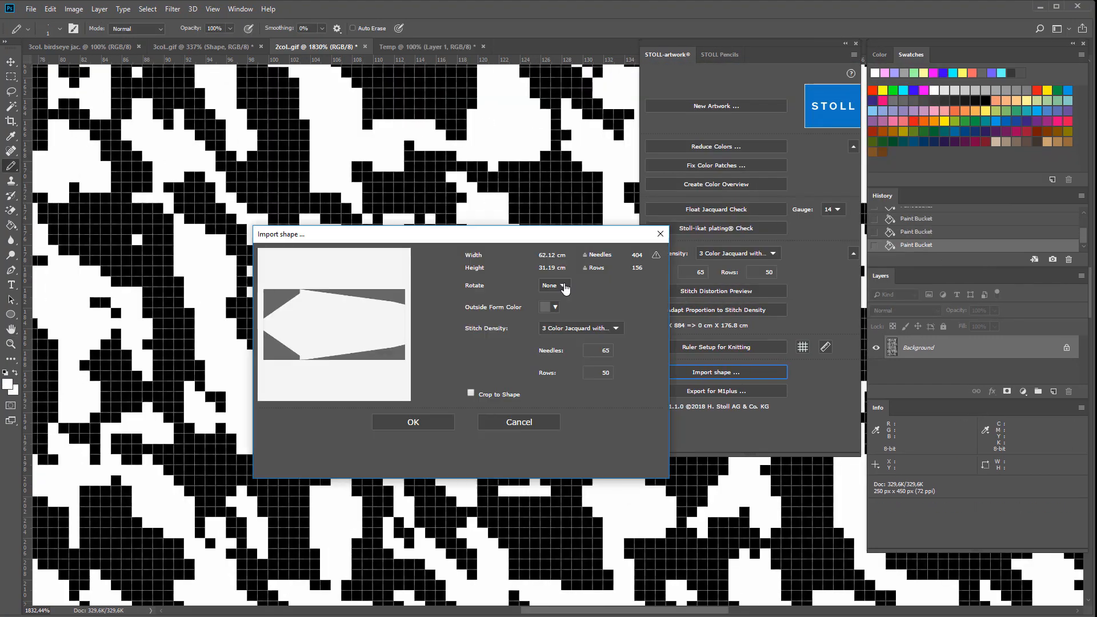
pyautogui.click(554, 285)
pyautogui.click(559, 307)
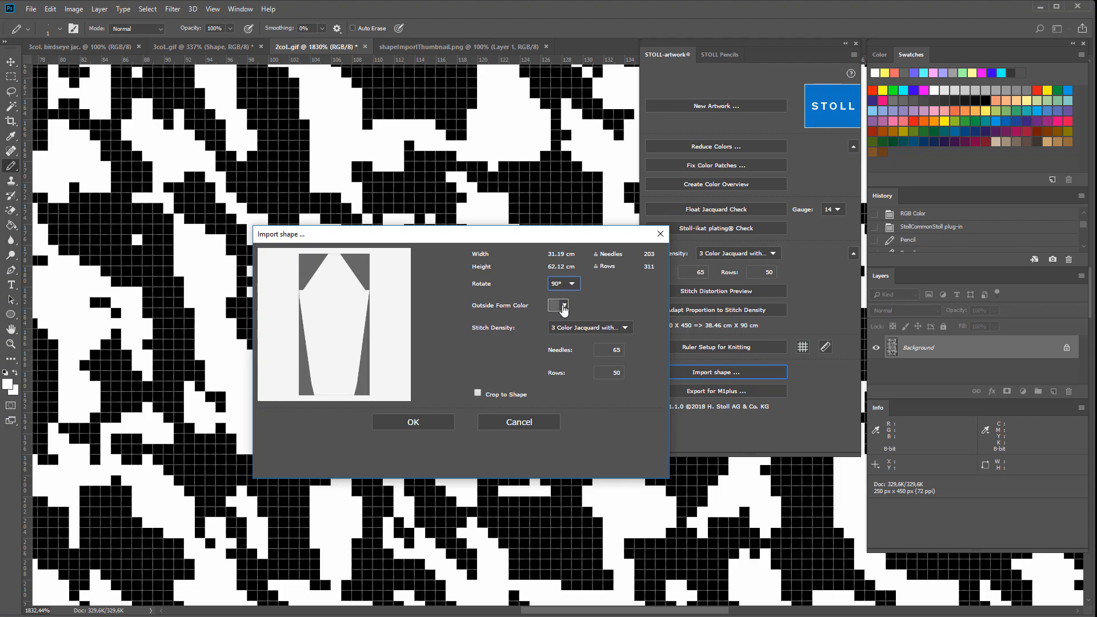
pyautogui.click(564, 306)
pyautogui.click(582, 338)
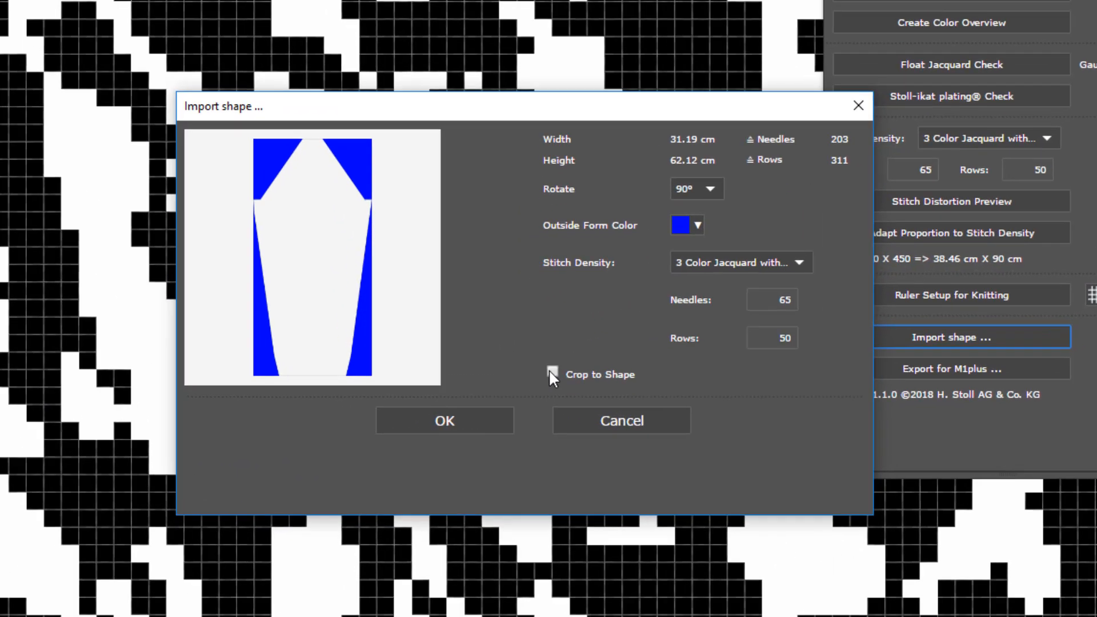
pyautogui.click(477, 392)
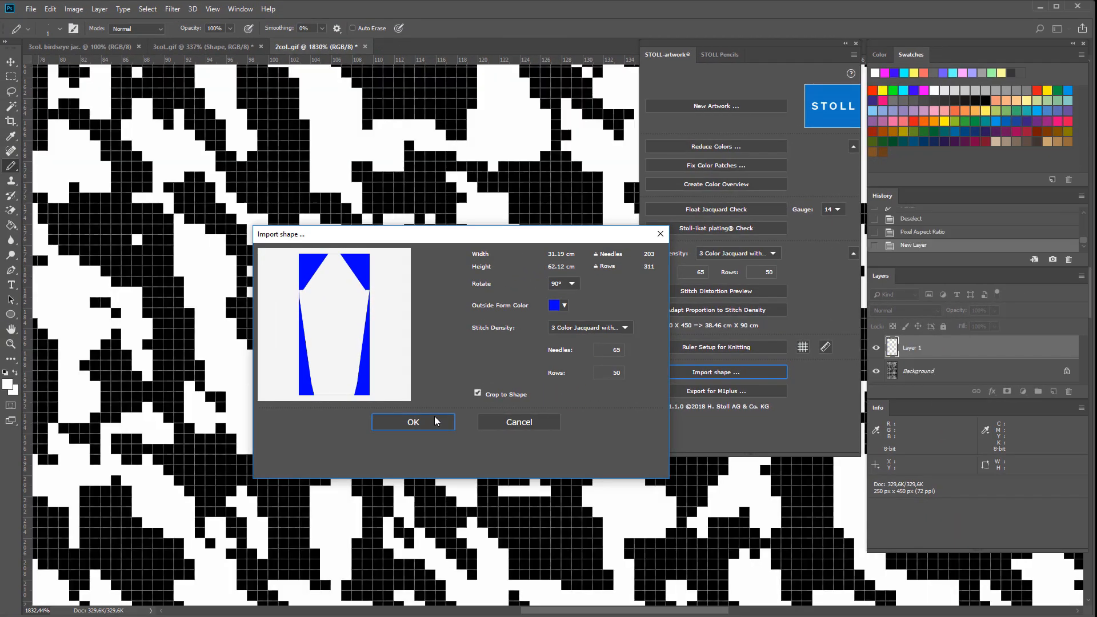
pyautogui.click(434, 416)
pyautogui.scroll(-5, 413, 410)
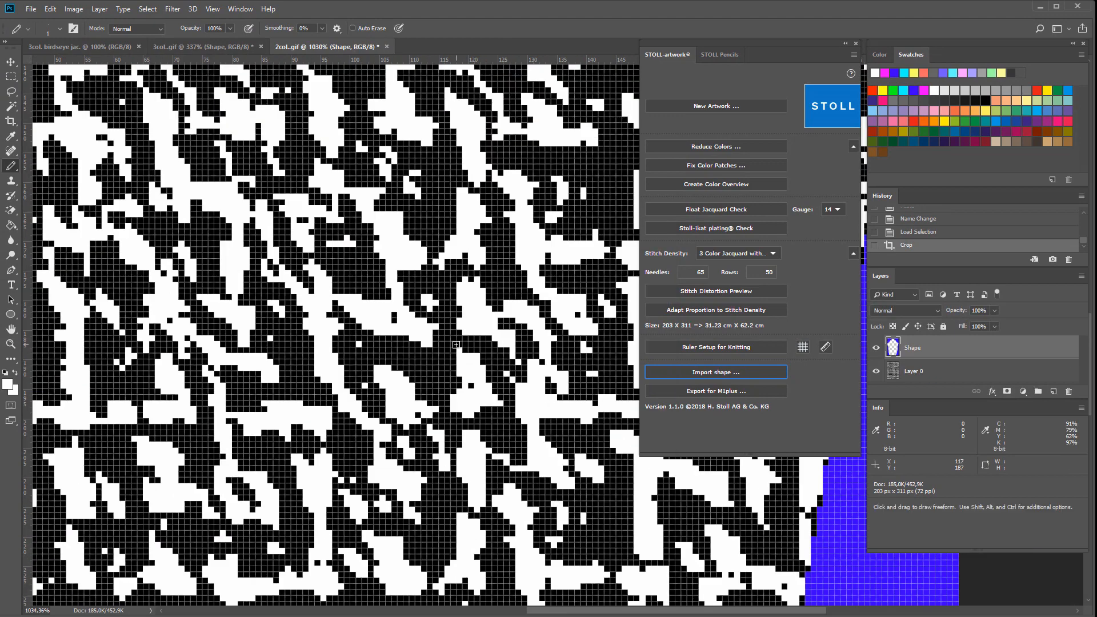
pyautogui.scroll(-3, 455, 343)
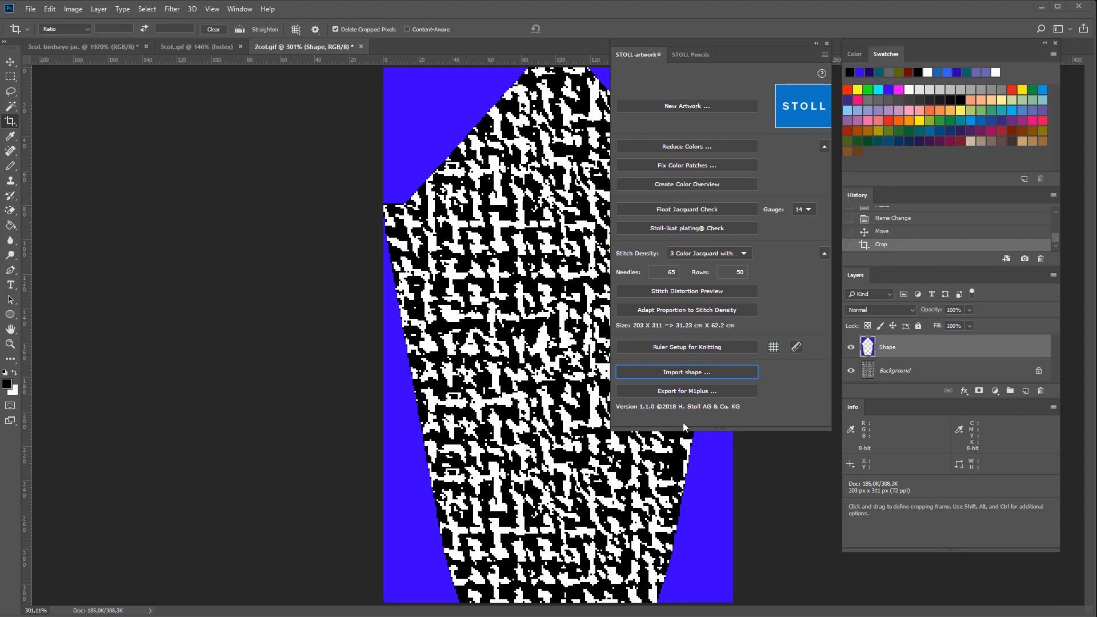
# Step: Close 2col.gif without saving its changes and reopen it in RGB color mode
pyautogui.click(362, 47)
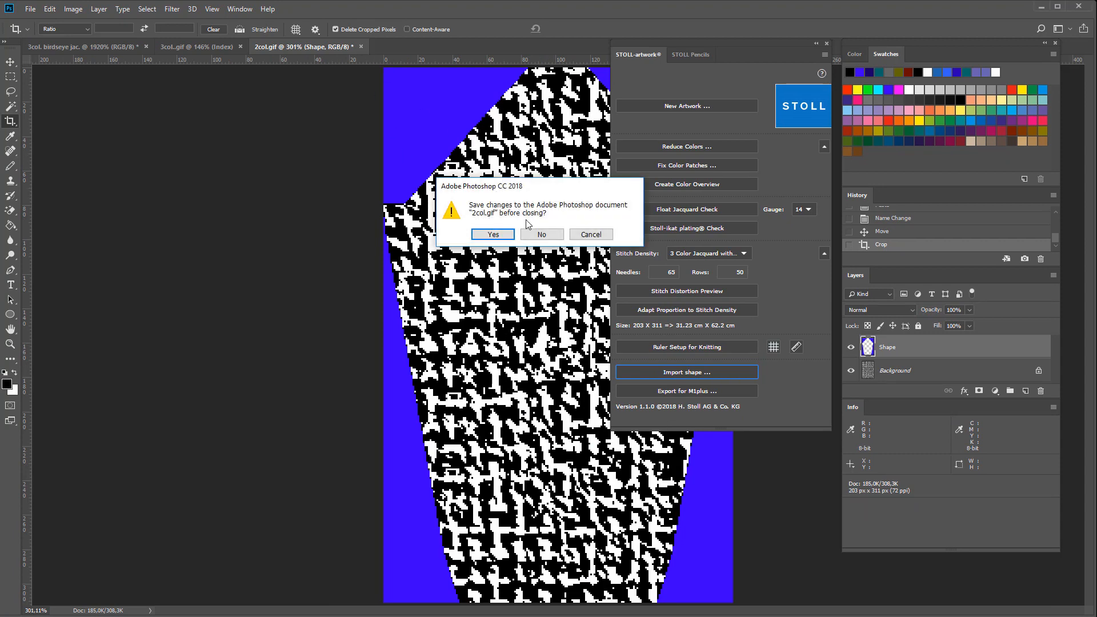
pyautogui.click(541, 234)
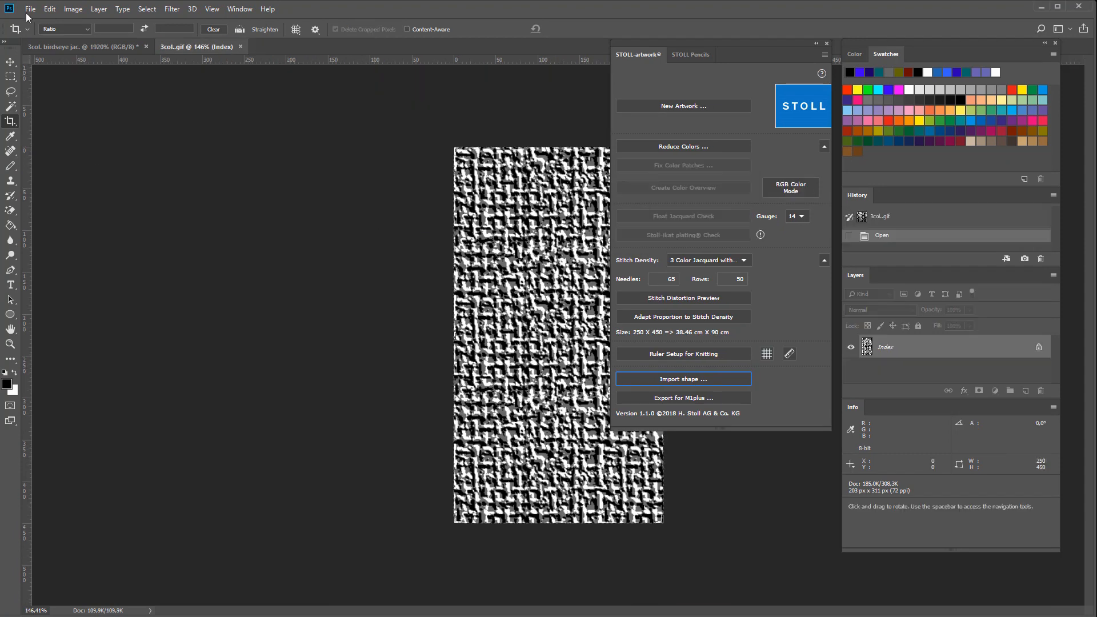
pyautogui.click(30, 9)
pyautogui.click(43, 32)
pyautogui.doubleClick(65, 95)
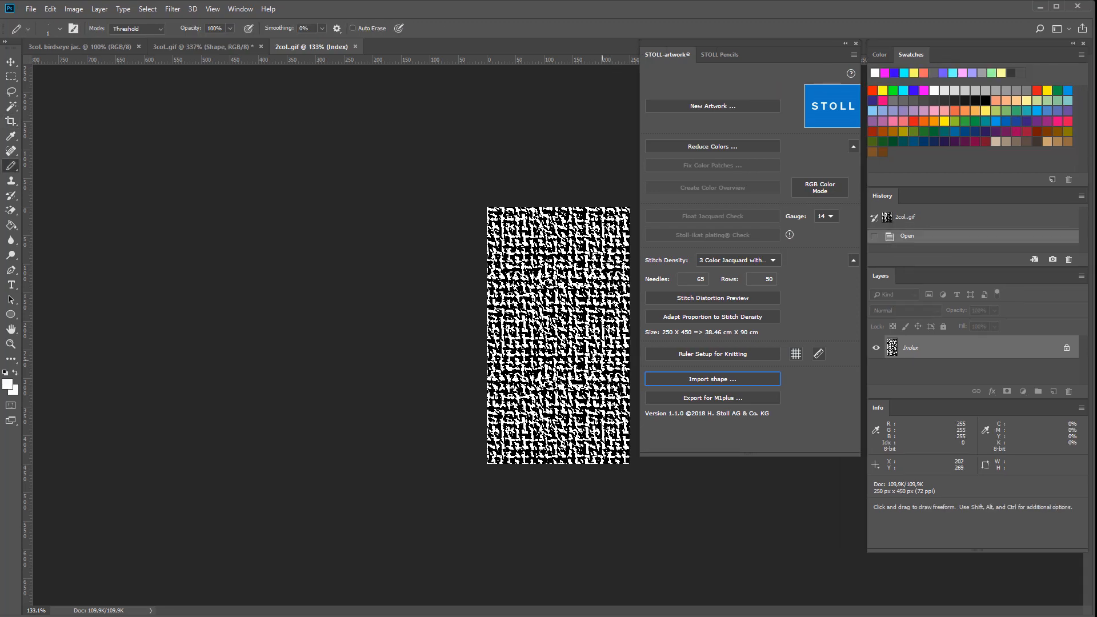
pyautogui.scroll(4, 552, 332)
pyautogui.click(821, 189)
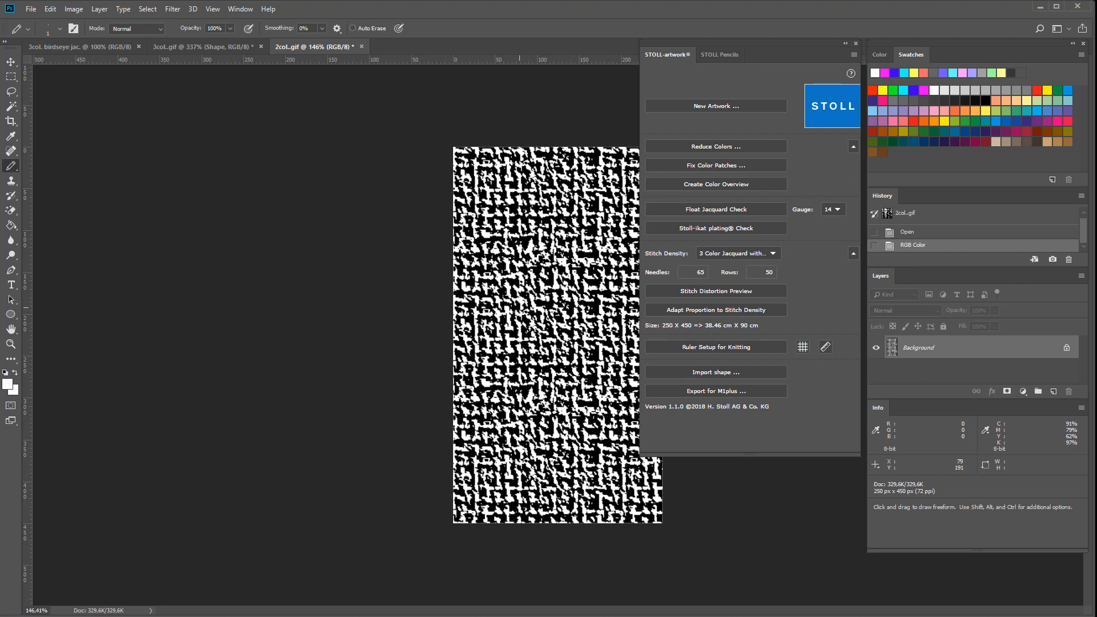
# Step: Resize the 2col.gif image to 2800 percent width and 100 percent height using Nearest Neighbor (hard edges) resampling
pyautogui.click(73, 9)
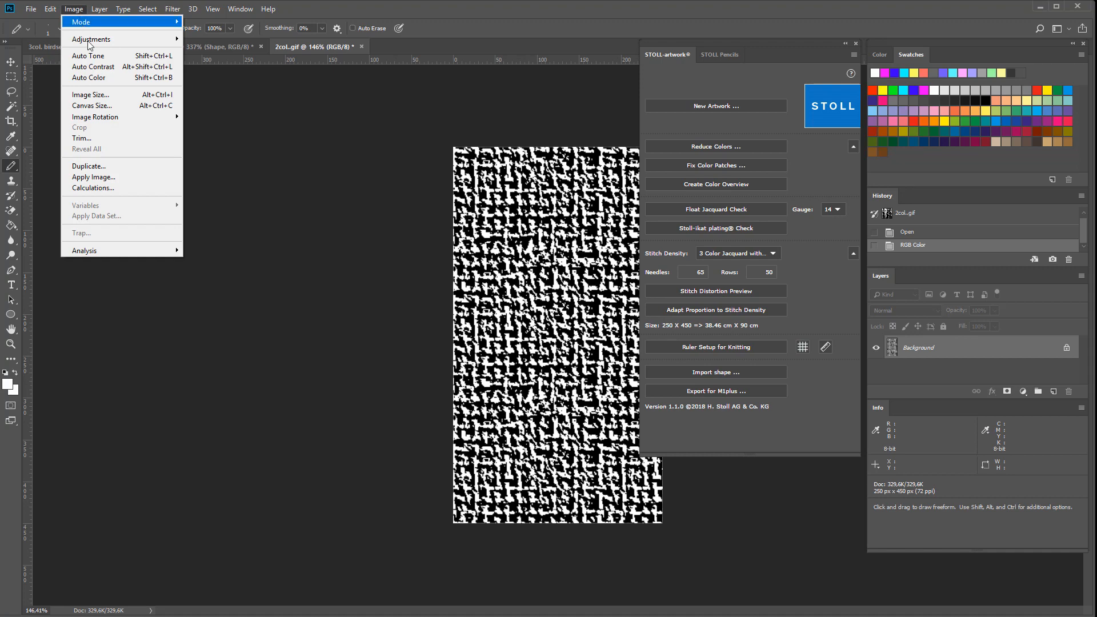
pyautogui.click(97, 95)
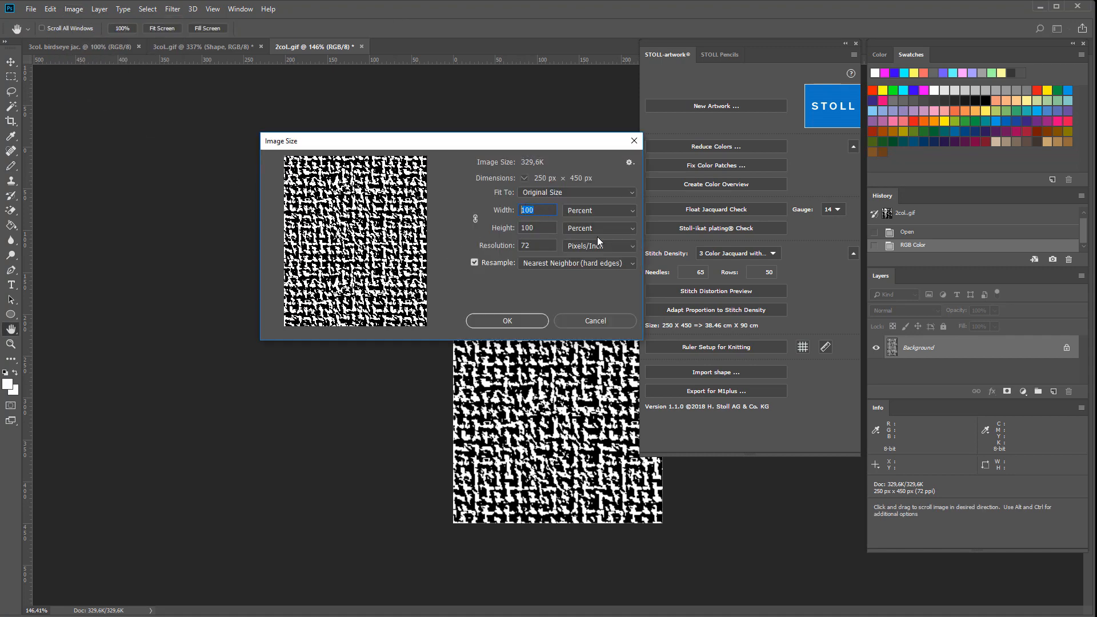
pyautogui.write('2800')
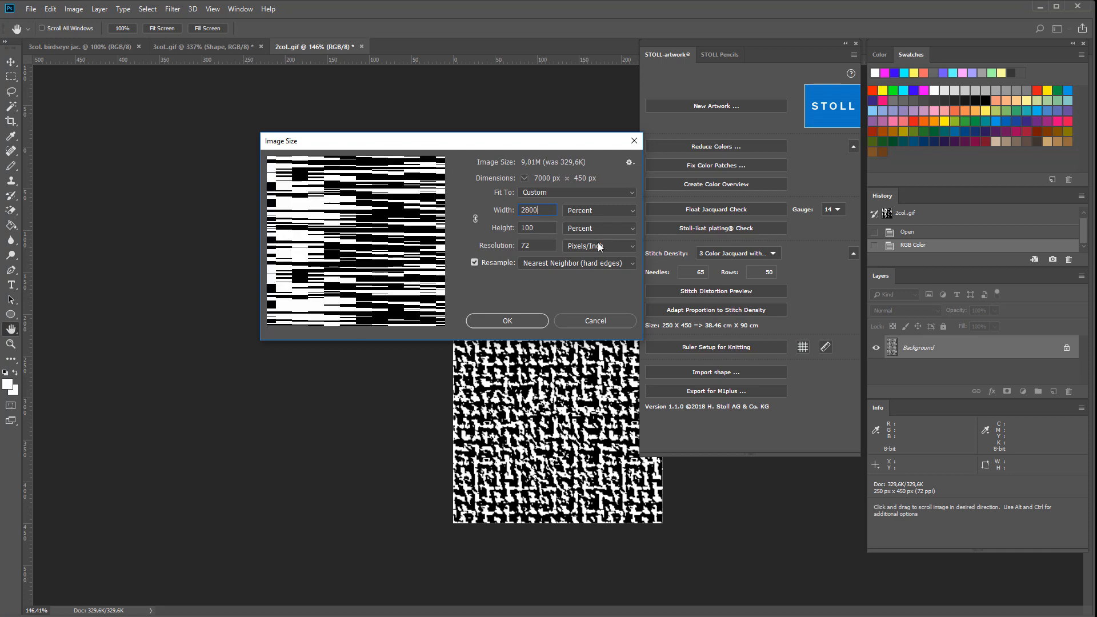
pyautogui.click(600, 263)
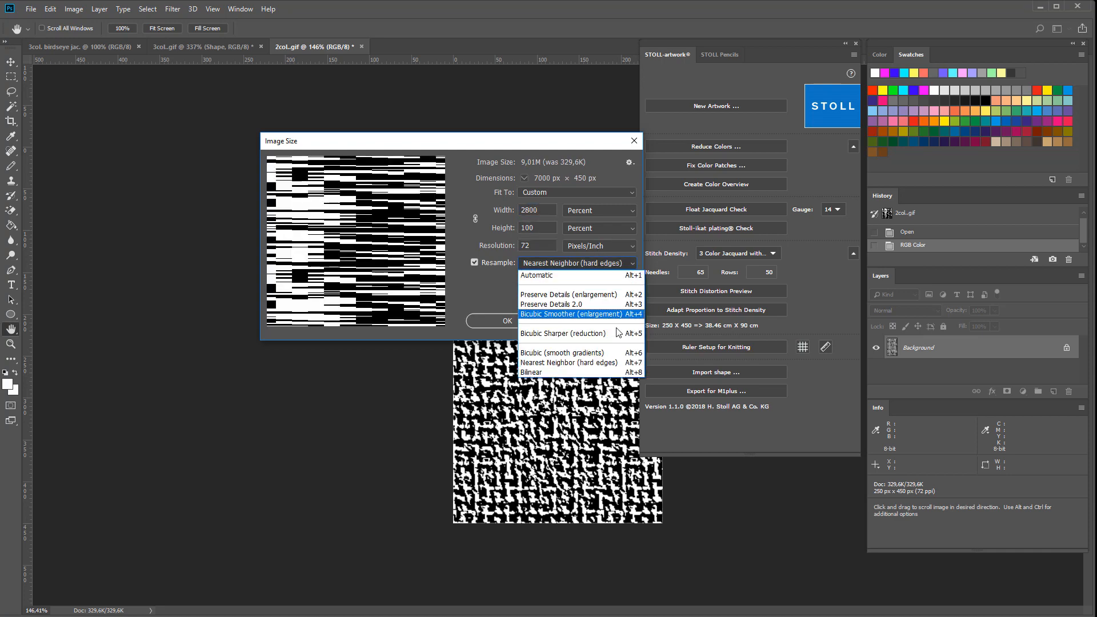
pyautogui.click(628, 363)
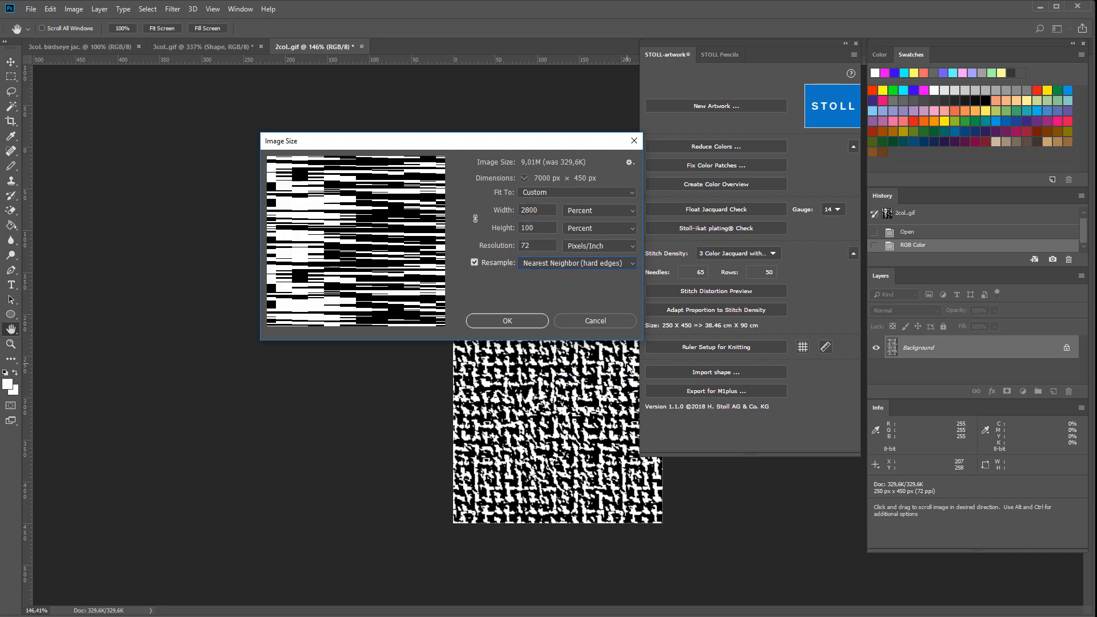
pyautogui.click(511, 322)
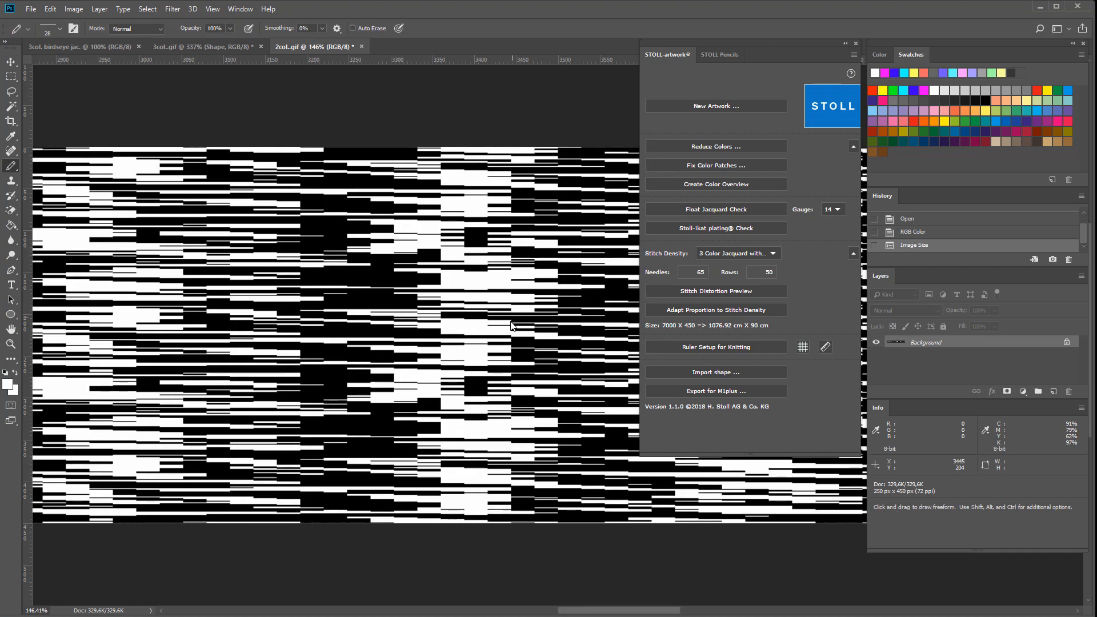
# Step: Run the Stoll-ikat plating Check on the stretched two-color artwork for gauge 14
pyautogui.press('space')
pyautogui.moveTo(204, 443); pyautogui.dragTo(503, 453)
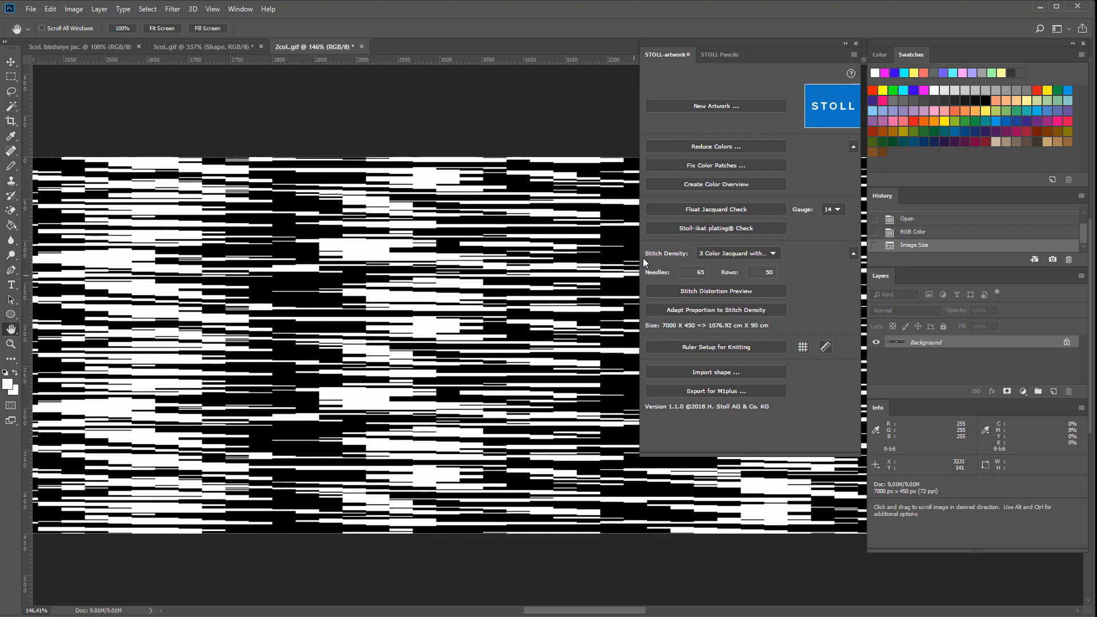
pyautogui.click(706, 229)
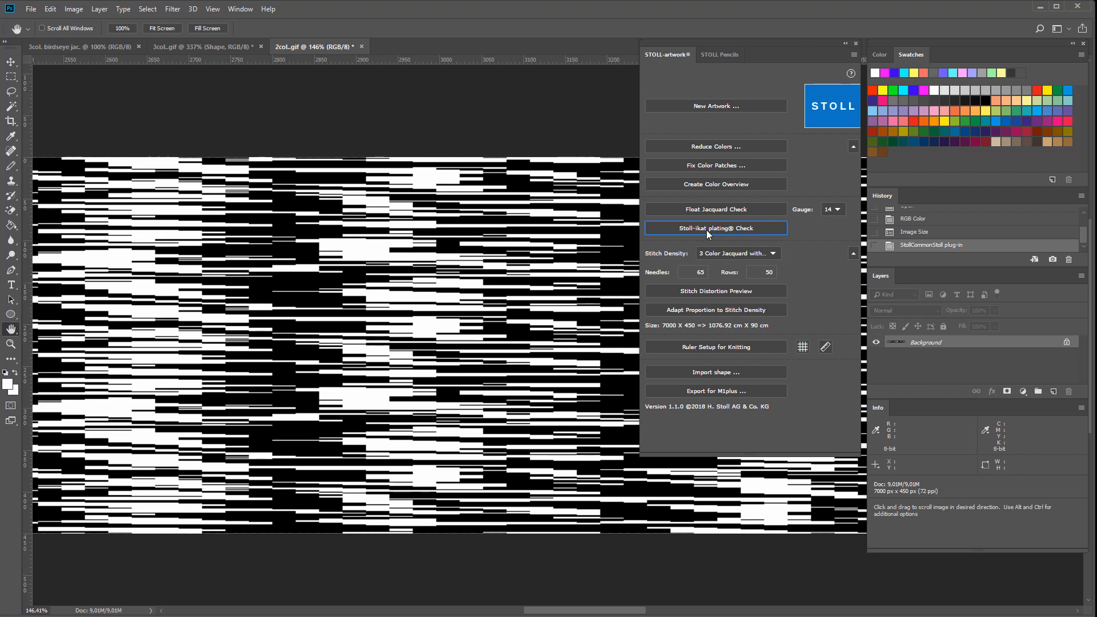
# Step: Import Sleeve.ai into the stretched artwork, rotated 90°, with blue as the outside form color and Crop to Shape enabled
pyautogui.click(739, 372)
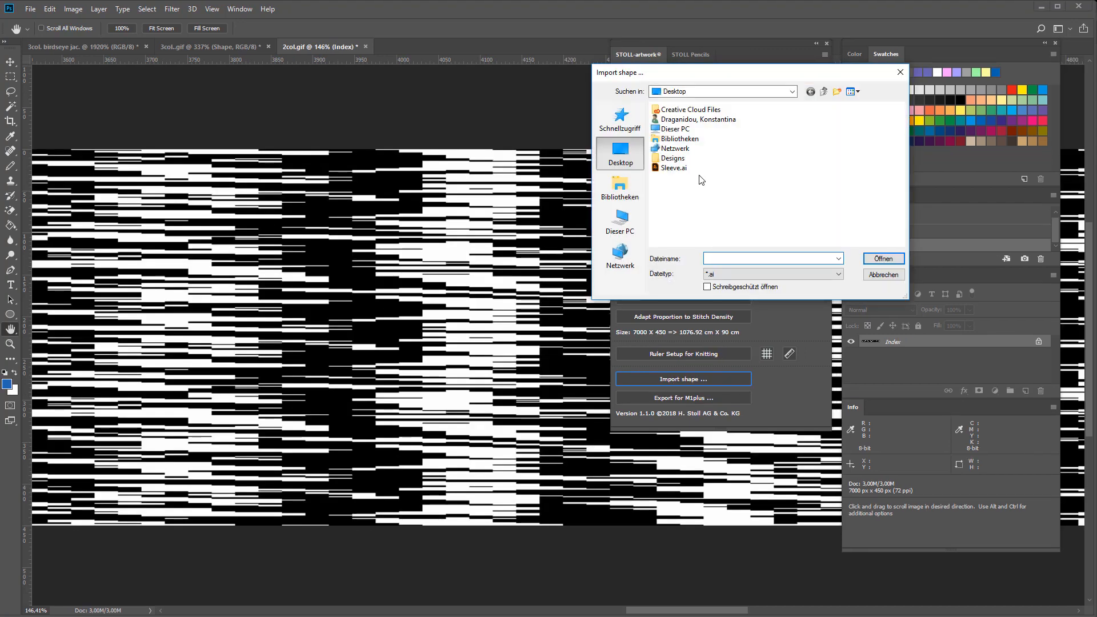
pyautogui.doubleClick(697, 168)
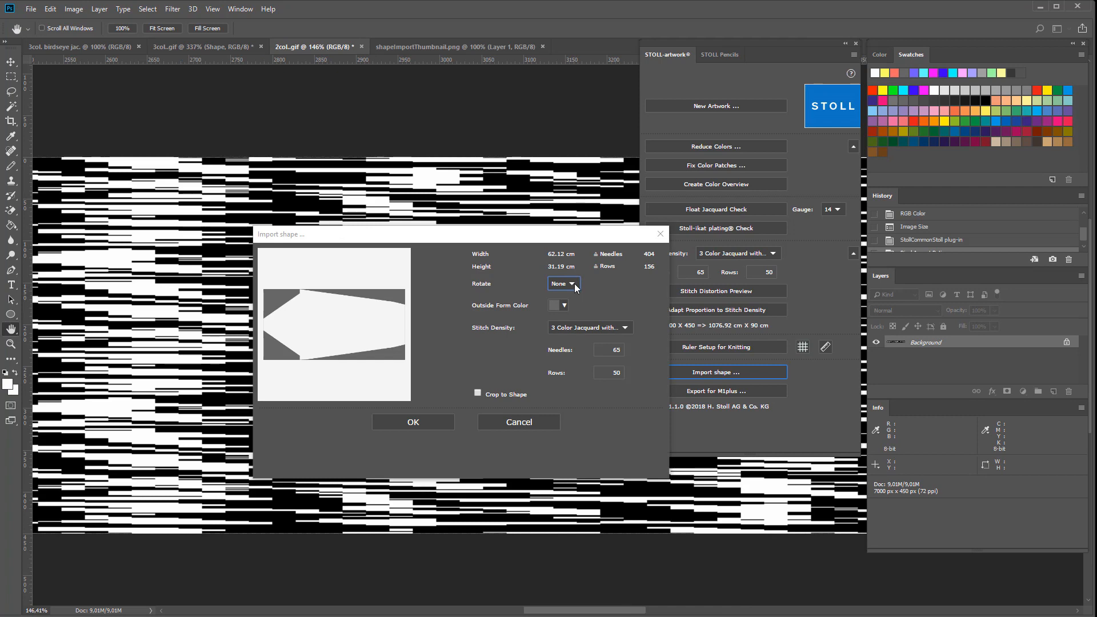
pyautogui.click(572, 287)
pyautogui.click(565, 304)
pyautogui.click(583, 341)
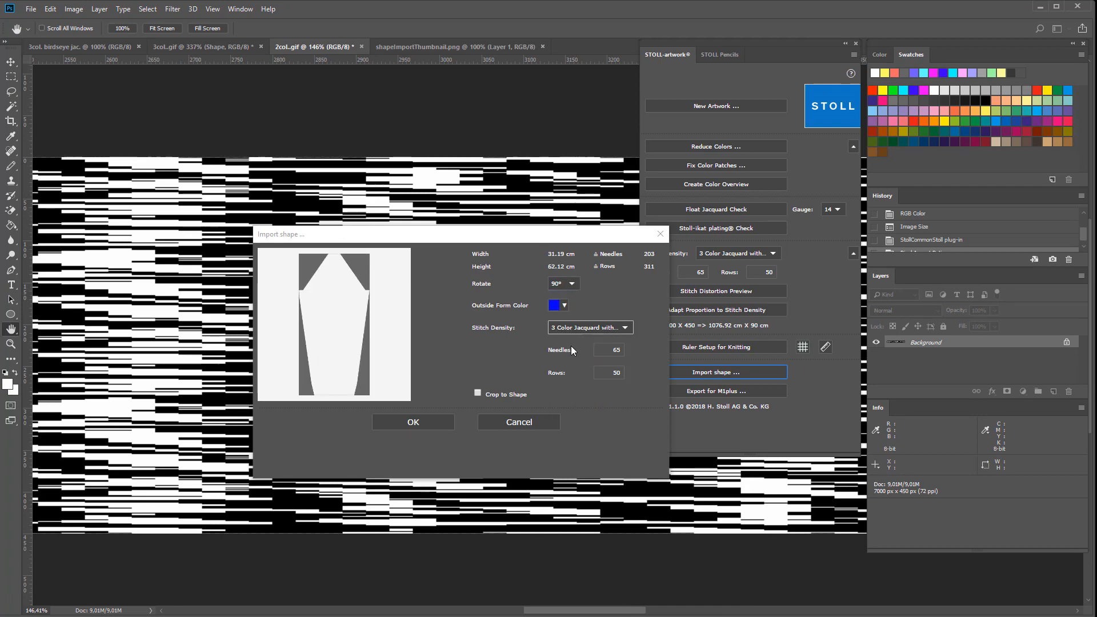
pyautogui.click(478, 391)
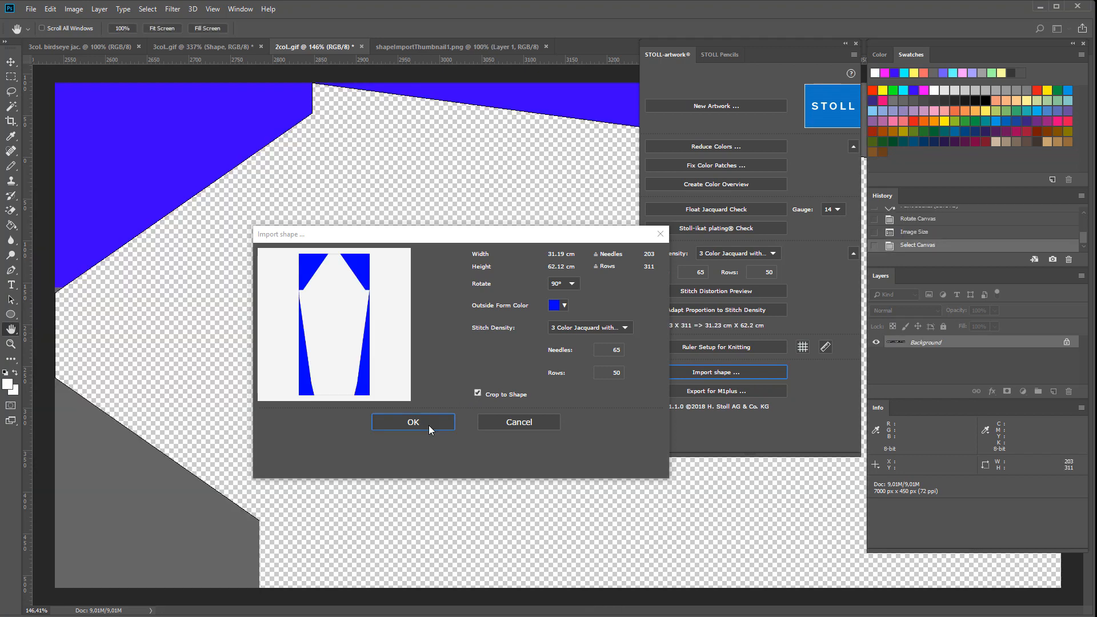
pyautogui.click(428, 424)
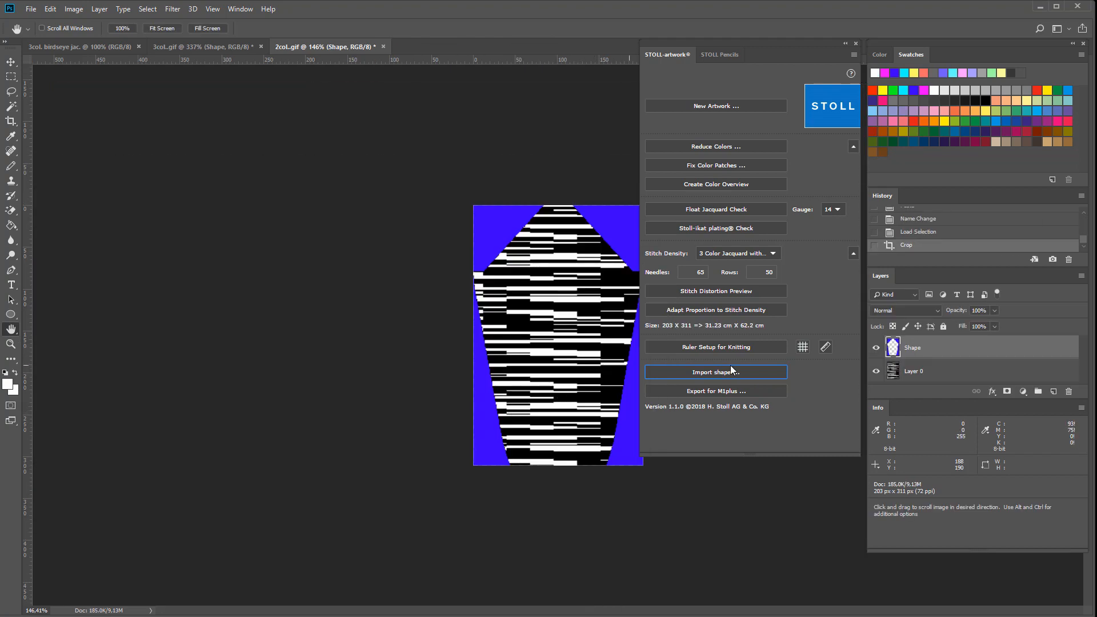
# Step: With Layer 0 temporarily hidden, remove the black outline pixels from the Shape layer using the Magic Eraser
pyautogui.click(876, 371)
pyautogui.scroll(5, 448, 388)
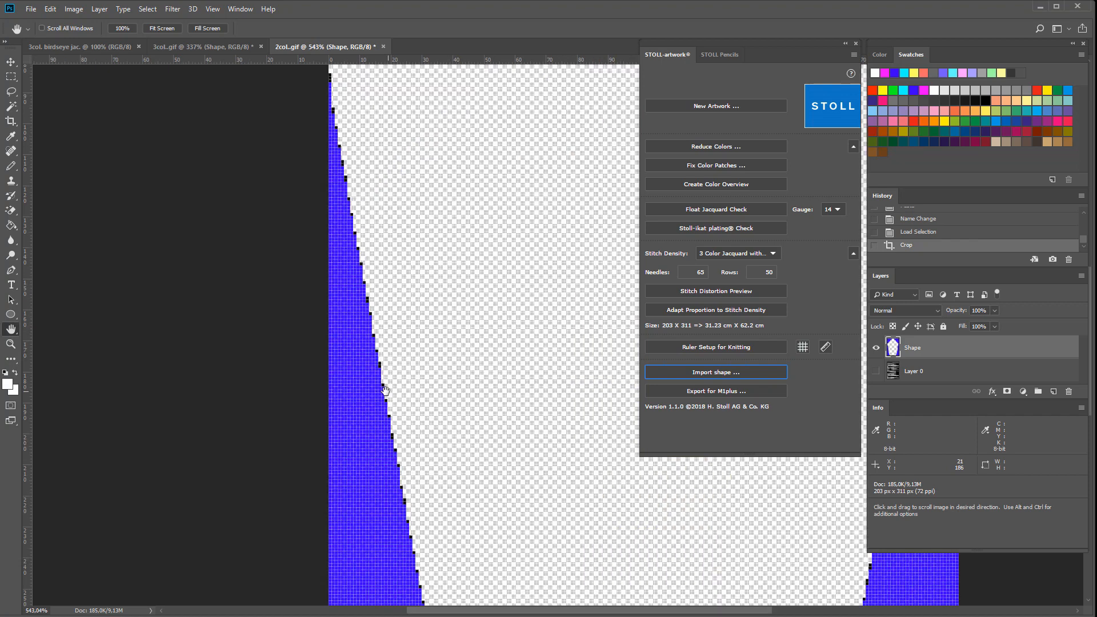
pyautogui.scroll(4, 384, 390)
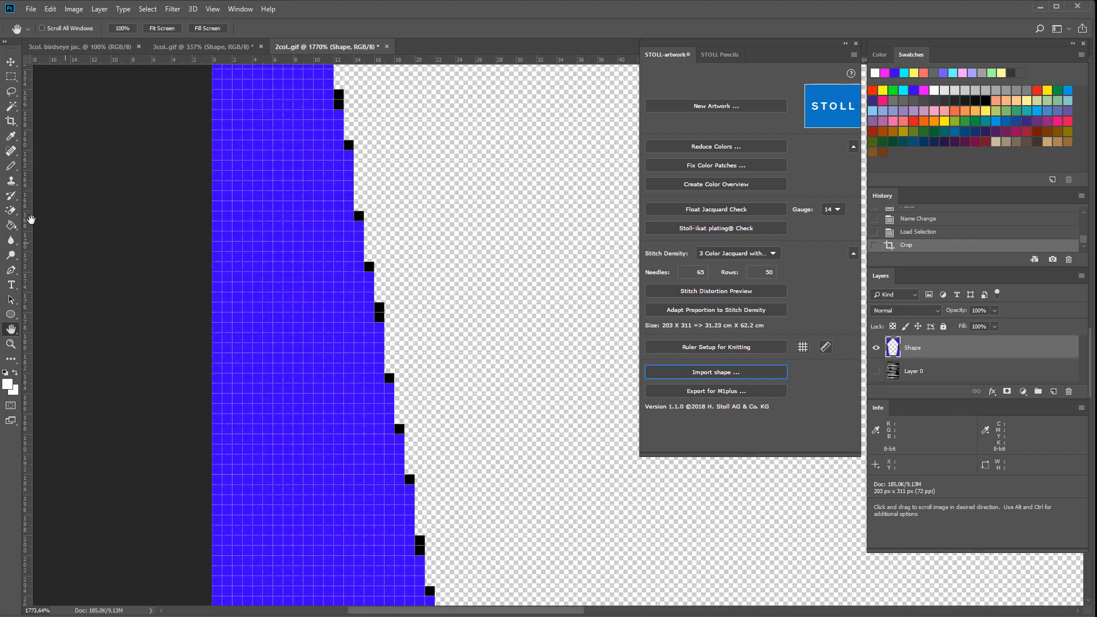
pyautogui.click(11, 210)
pyautogui.click(53, 232)
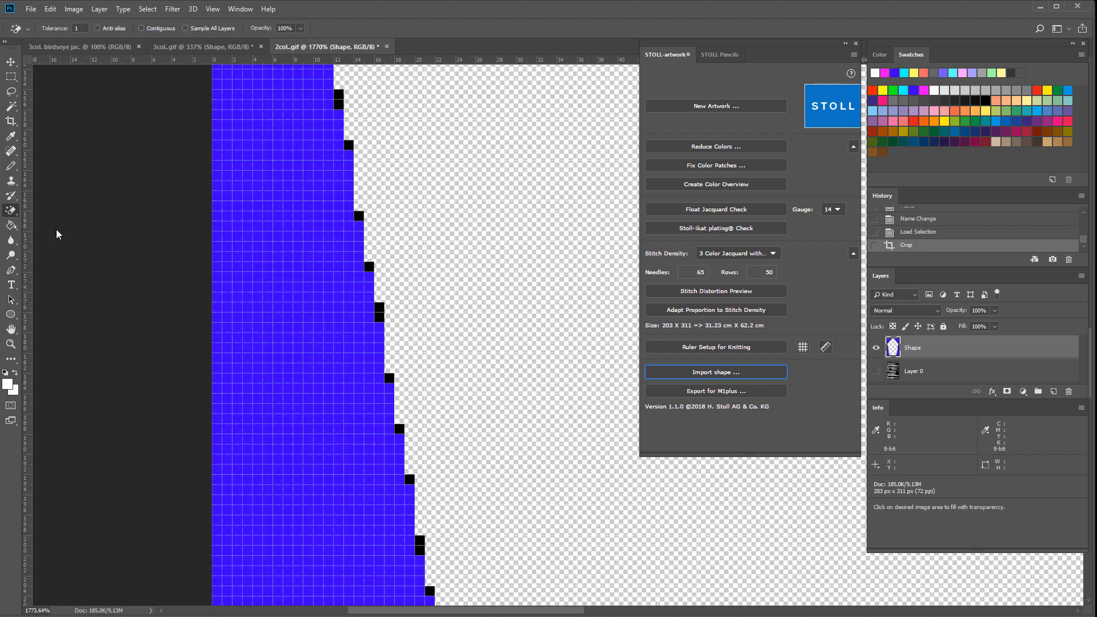
pyautogui.click(379, 311)
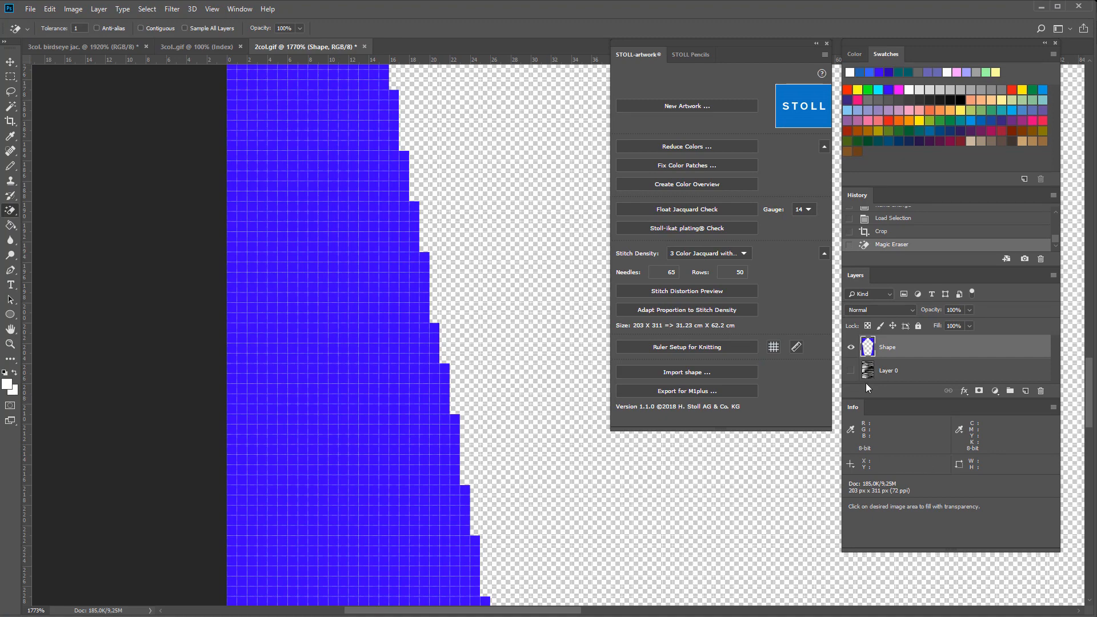
pyautogui.click(851, 370)
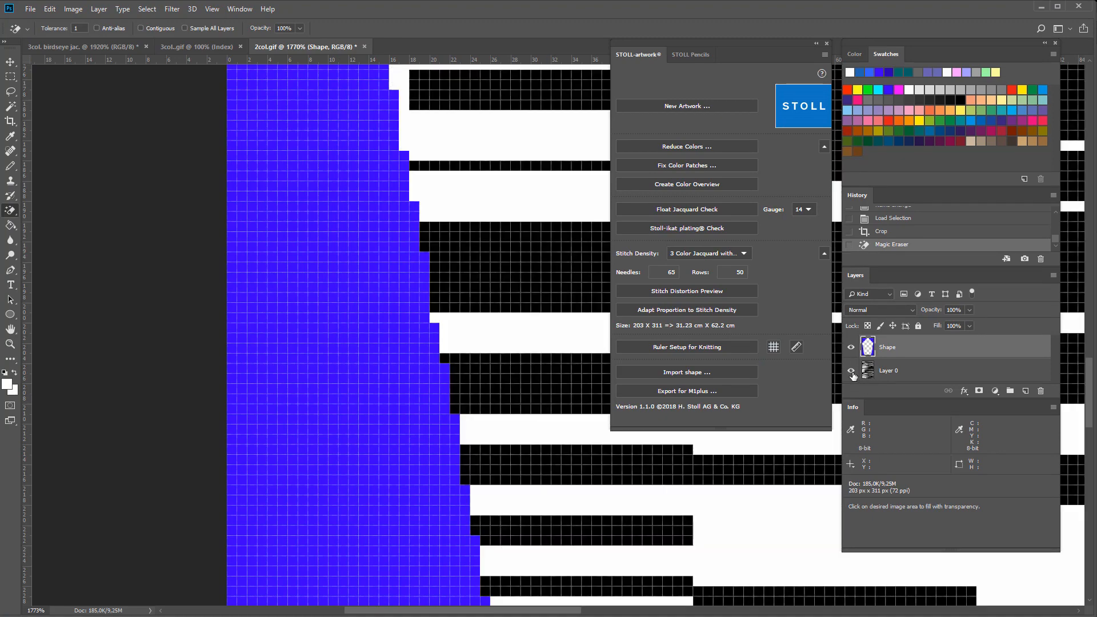
# Step: On Layer 0, draw white strokes with the Stoll-ikat plating Pencil for gauge 14 in the black areas between about rows 153 and 180
pyautogui.click(901, 375)
pyautogui.scroll(-8, 514, 362)
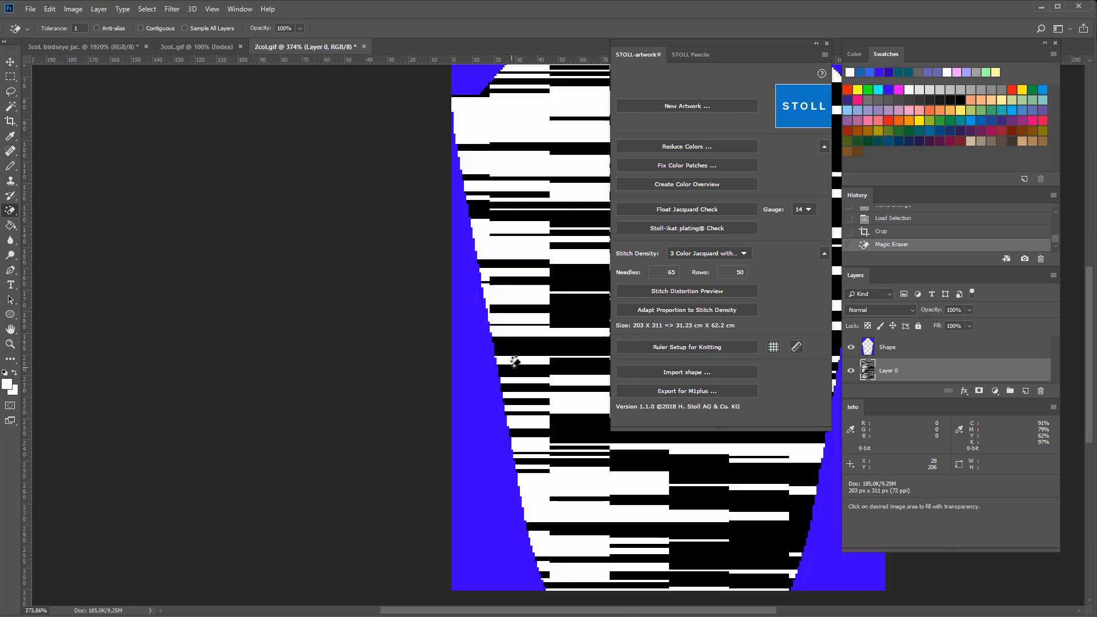
pyautogui.scroll(-2, 514, 362)
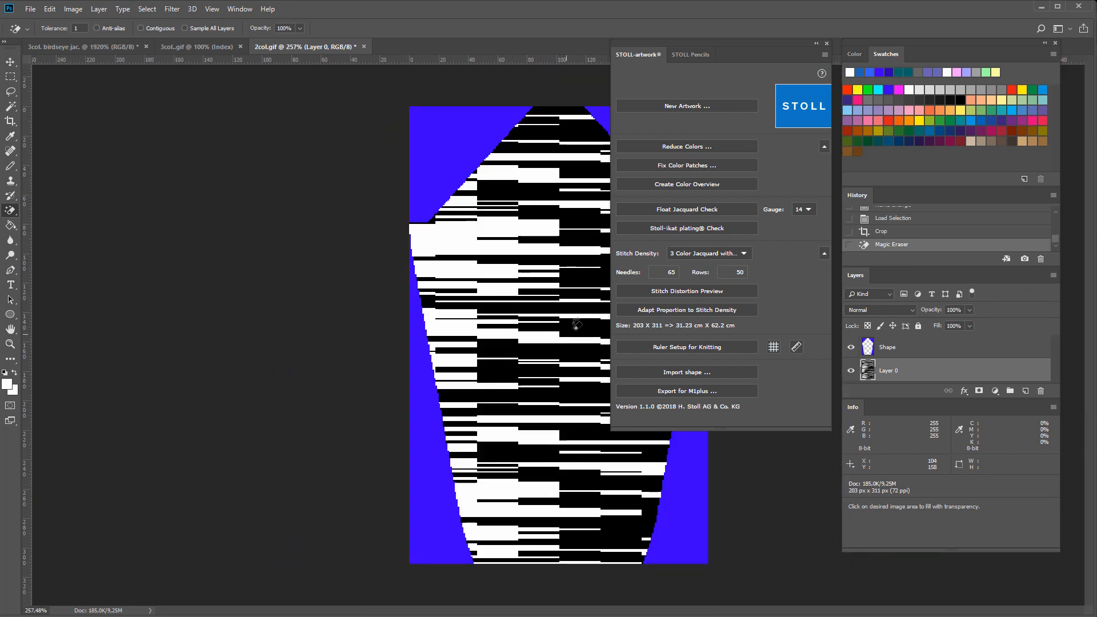
pyautogui.click(699, 56)
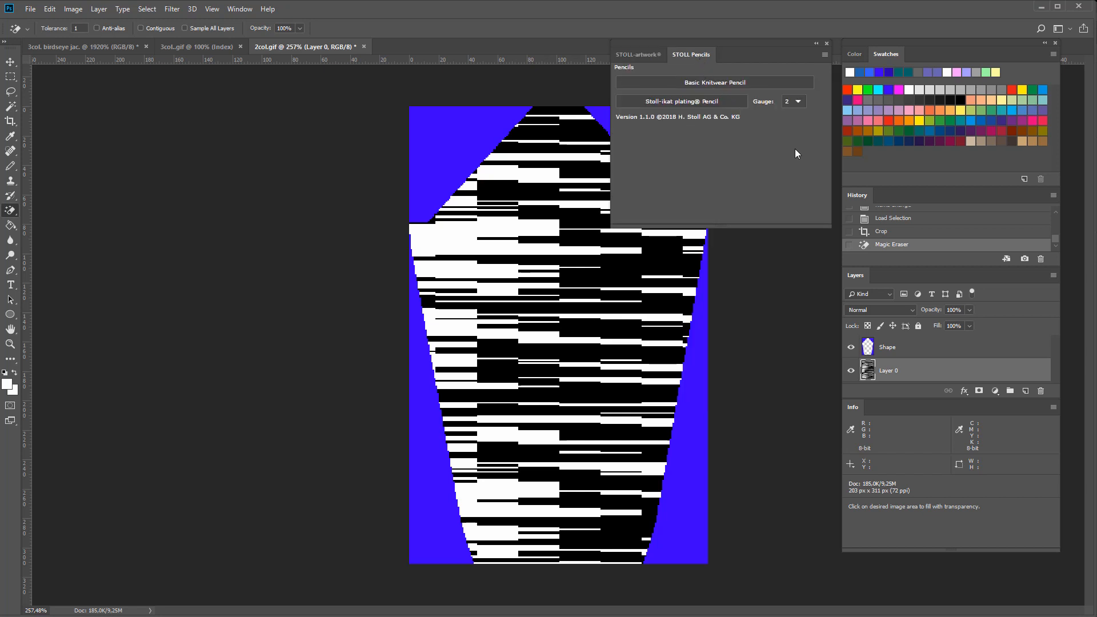
pyautogui.click(803, 103)
pyautogui.click(793, 156)
pyautogui.click(687, 106)
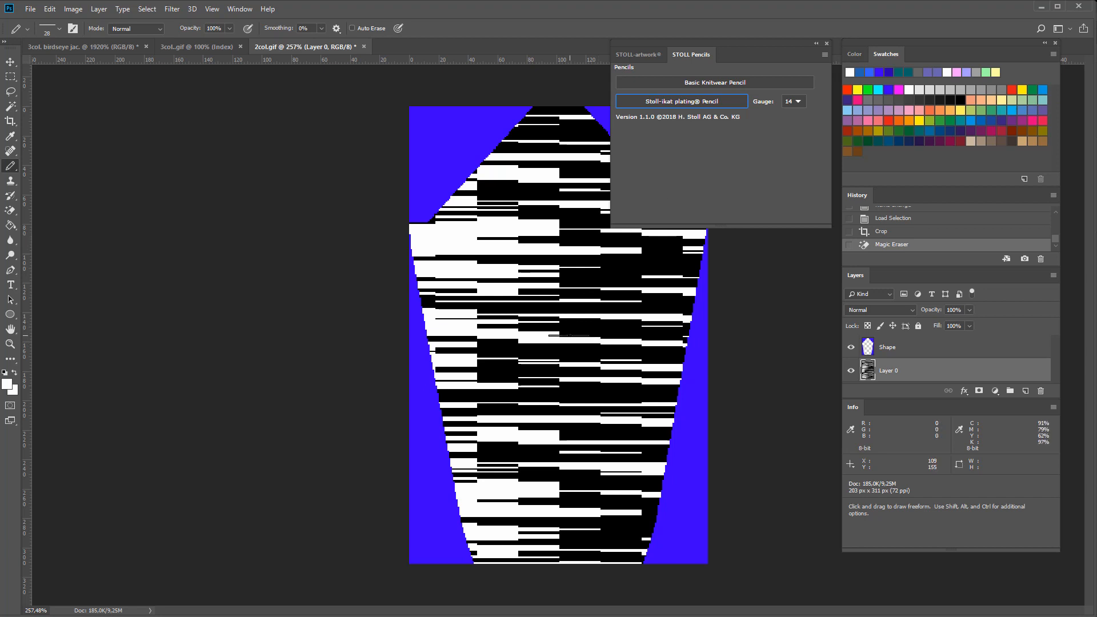
pyautogui.moveTo(599, 330); pyautogui.dragTo(640, 334)
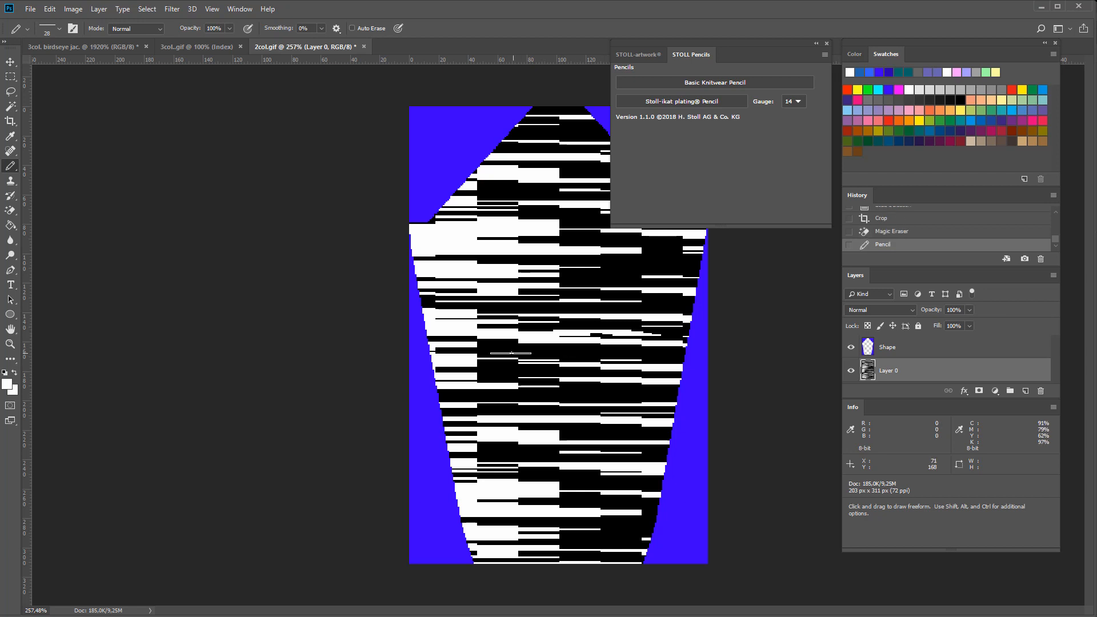
pyautogui.click(566, 351)
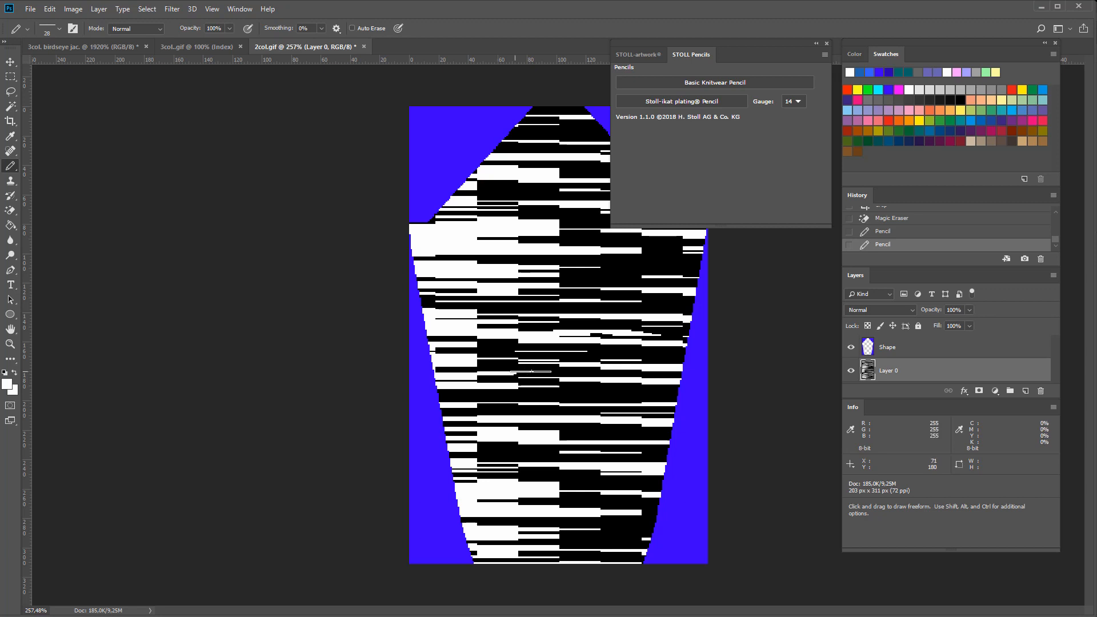
pyautogui.click(532, 372)
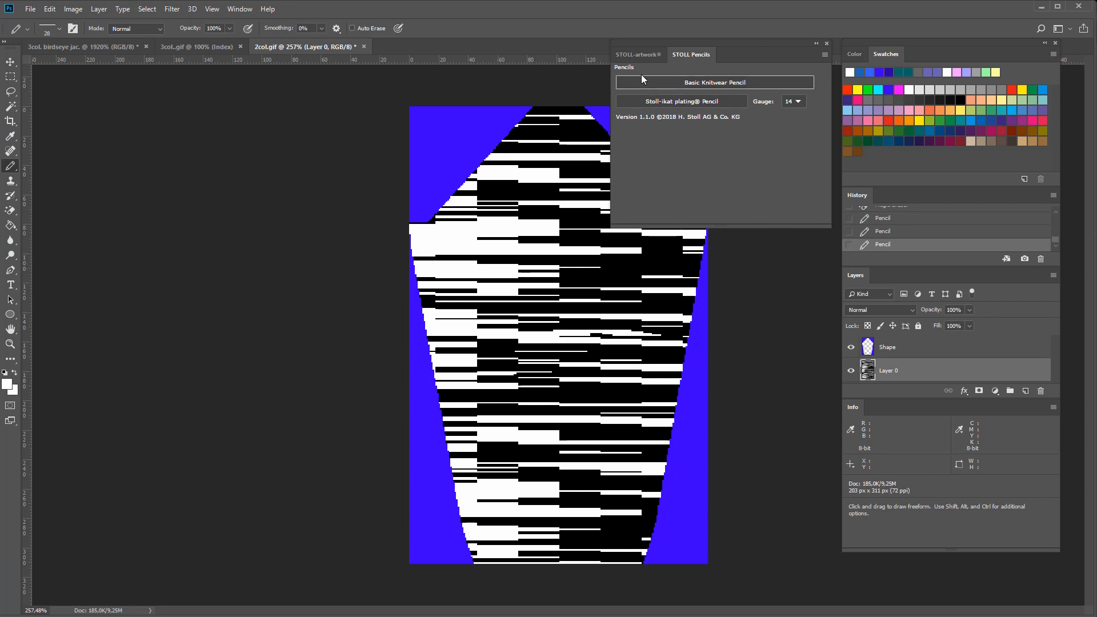
# Step: Run the Stoll-ikat plating Check on the edited sleeve, and view the Export for M1plus save dialog without saving
pyautogui.click(641, 53)
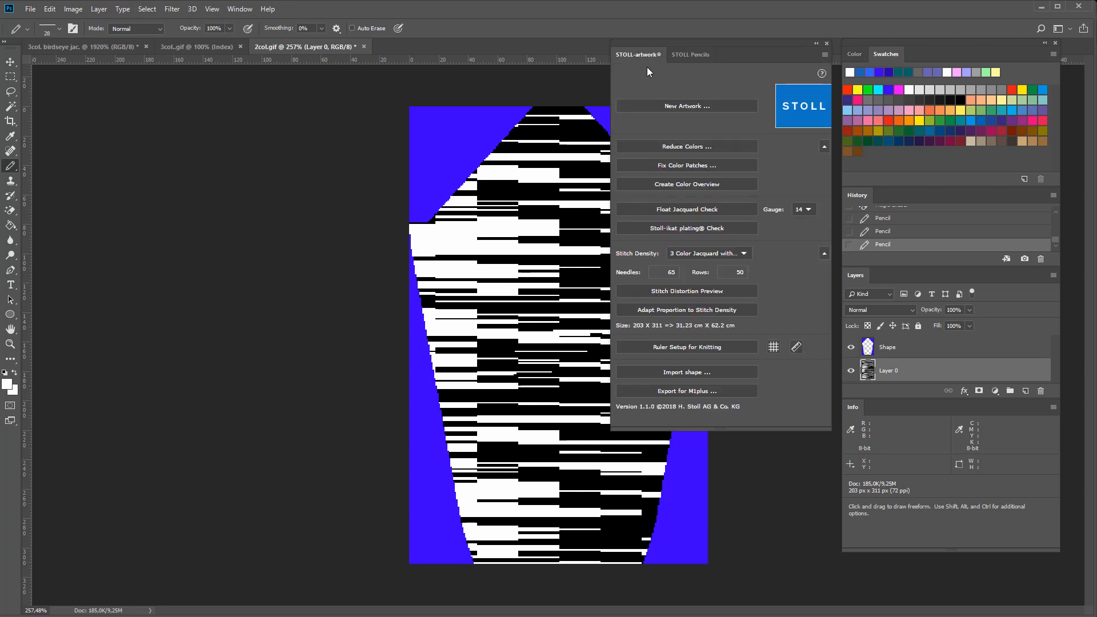
pyautogui.click(701, 231)
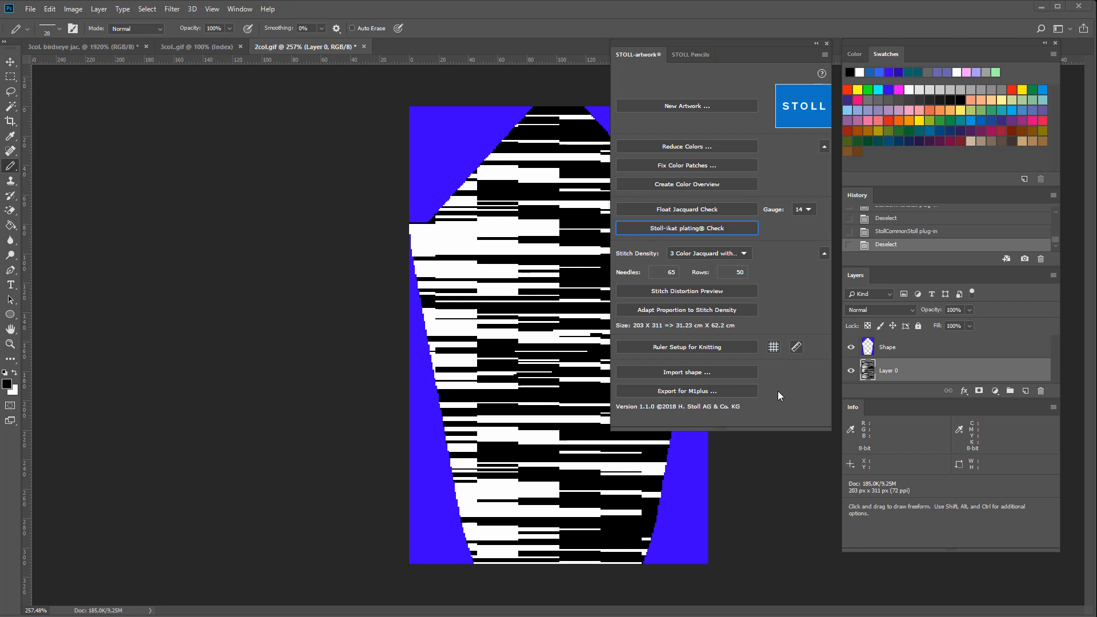
pyautogui.click(643, 392)
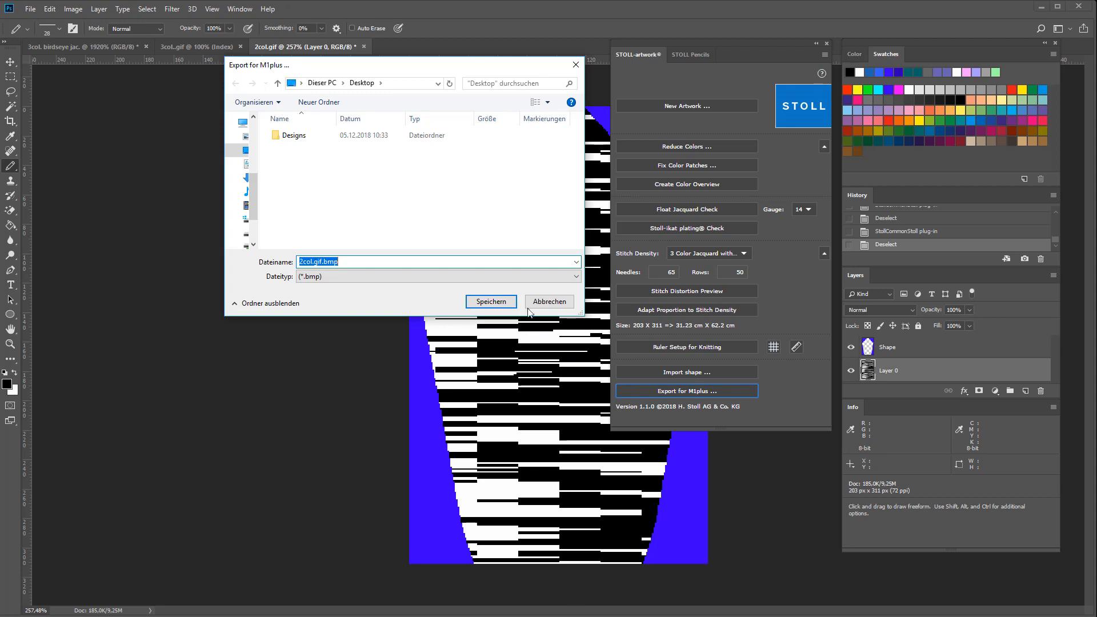
pyautogui.click(540, 299)
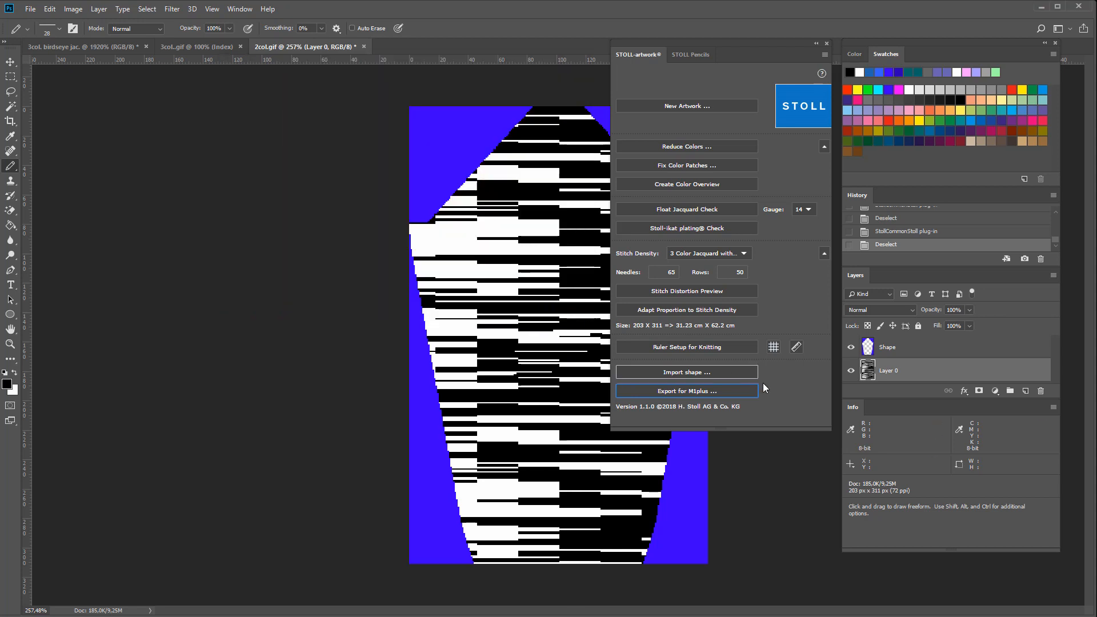